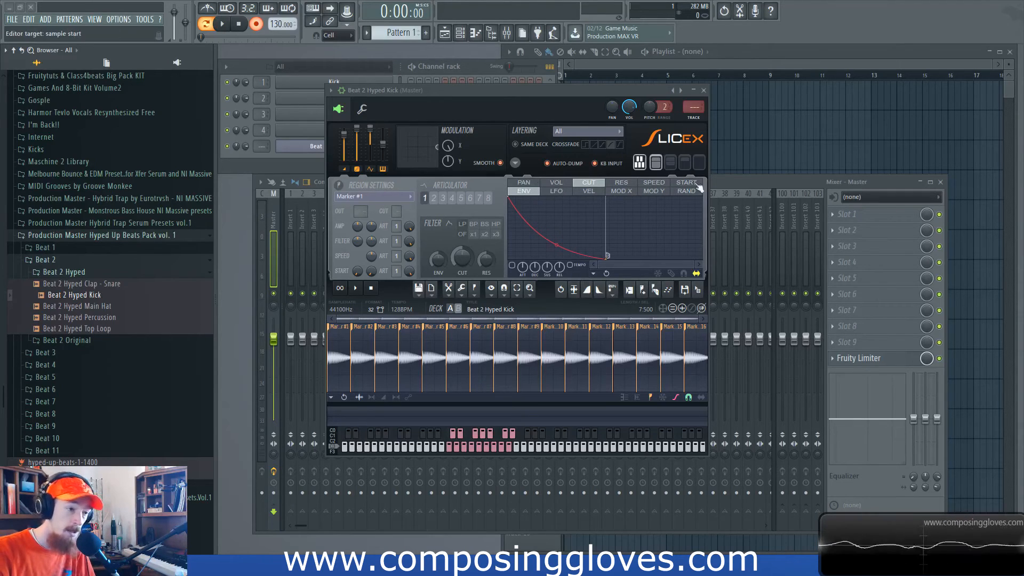
pyautogui.click(700, 166)
pyautogui.click(685, 164)
pyautogui.click(671, 164)
pyautogui.click(657, 167)
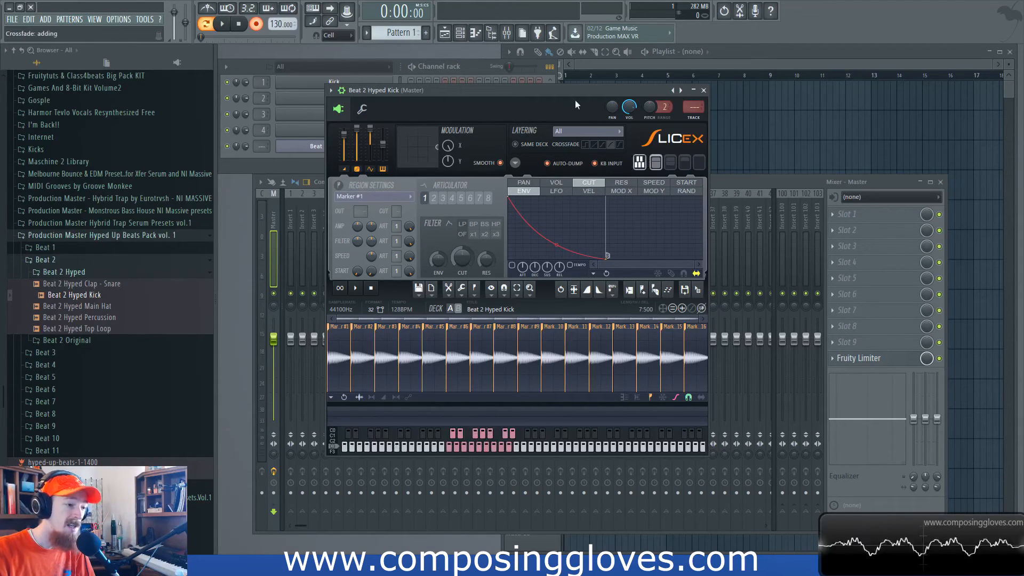
# Reposition the Beat 2 Hyped Kick Slicex window so it sits between the channel names and the mixer's effect slots.
pyautogui.moveTo(575, 92); pyautogui.dragTo(733, 69)
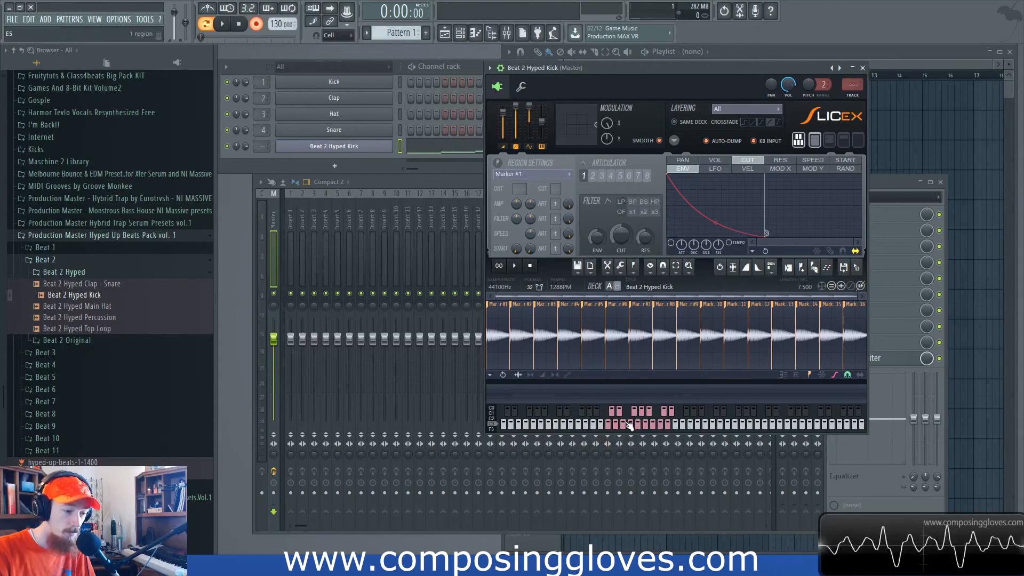
pyautogui.moveTo(649, 69); pyautogui.dragTo(584, 76)
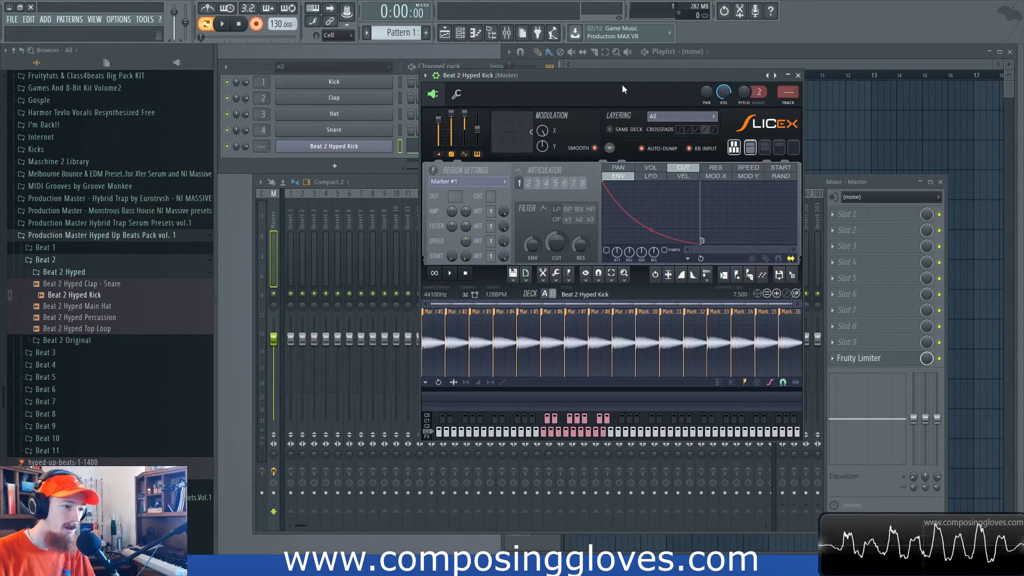
pyautogui.moveTo(622, 84); pyautogui.dragTo(588, 85)
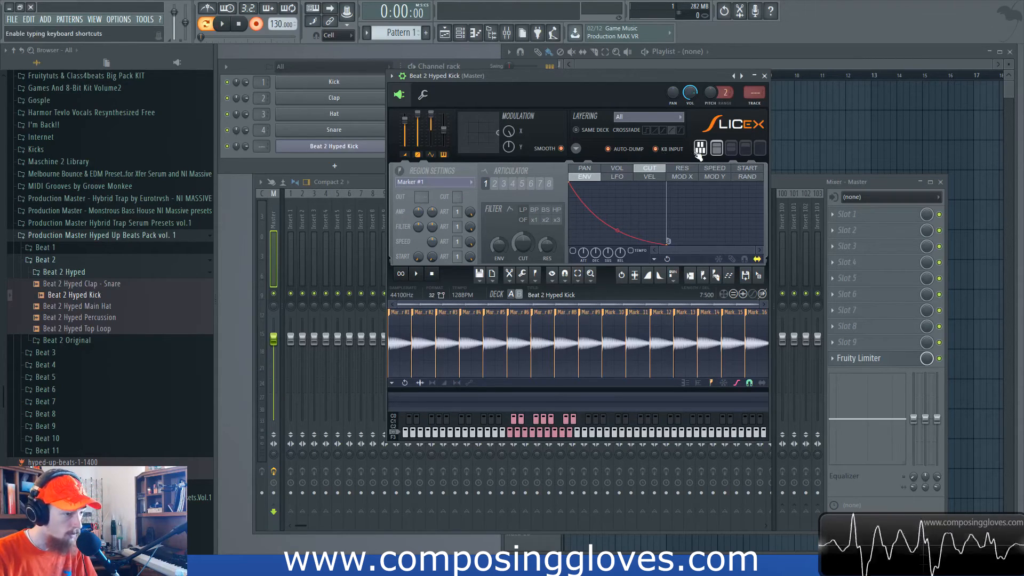
# Examine the Blur options and the list of sample editing tools without applying anything to the kick.
pyautogui.press('Tab')
pyautogui.press('Tab')
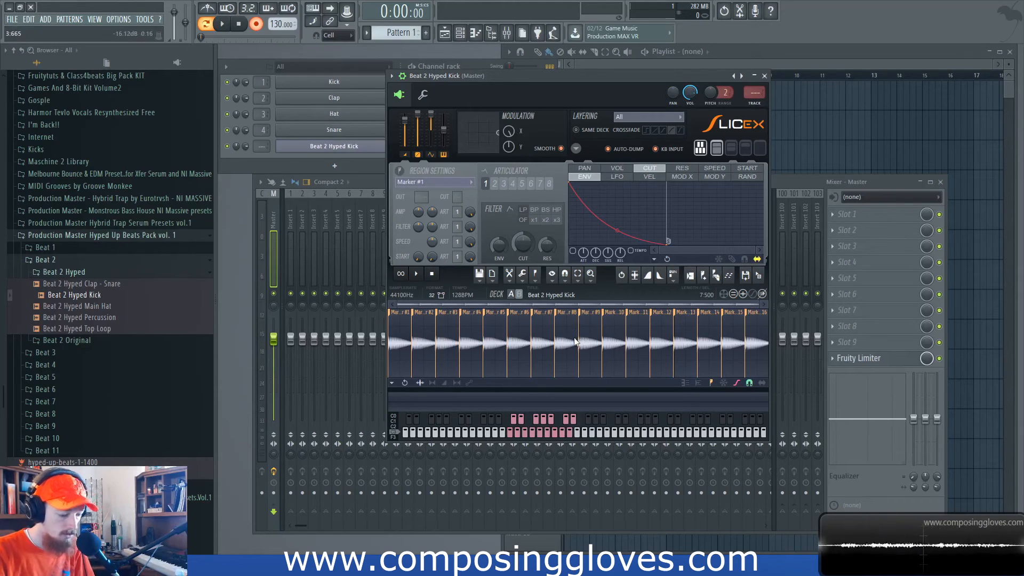
pyautogui.hotkey('ctrl', 'b')
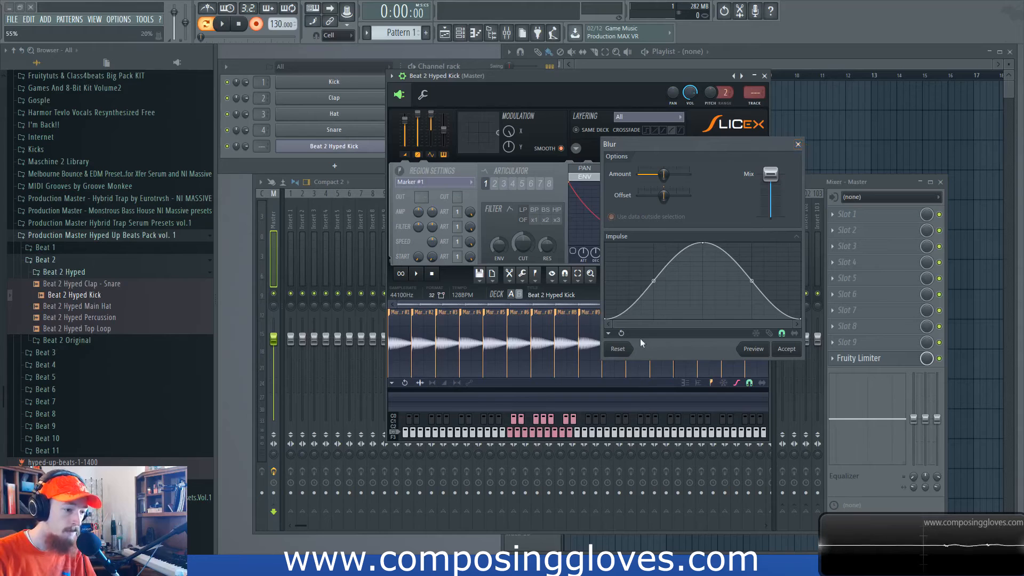
pyautogui.click(801, 145)
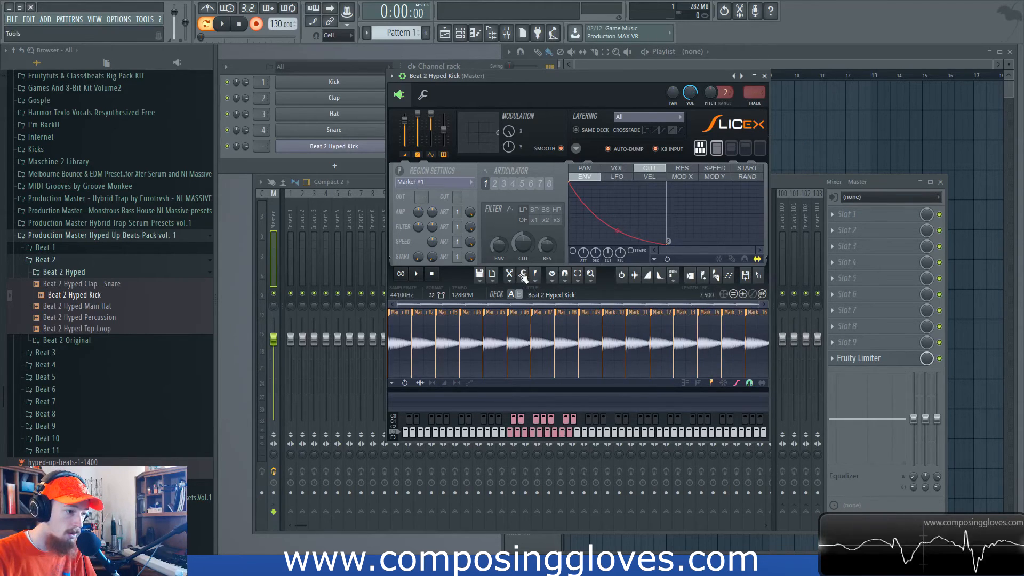
pyautogui.click(522, 275)
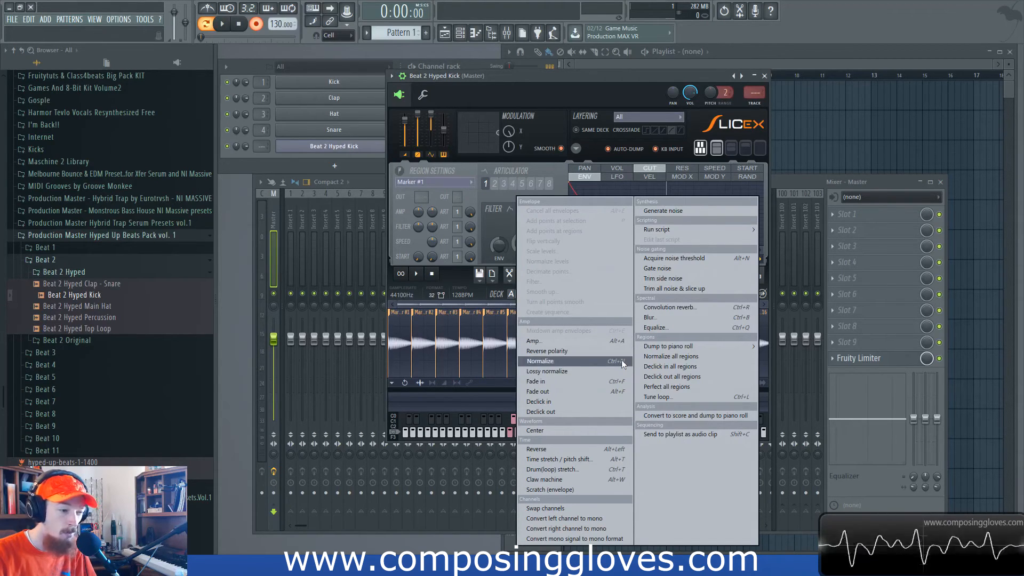
pyautogui.click(571, 78)
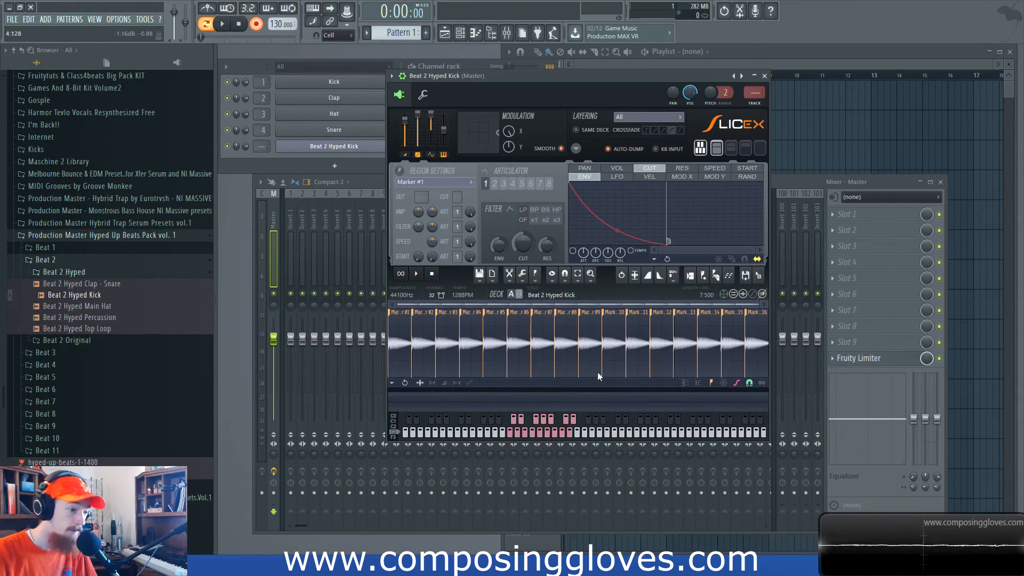
# Enable playing notes from the typing keyboard and audition several slices of the Beat 2 Hyped Kick sample.
pyautogui.click(316, 9)
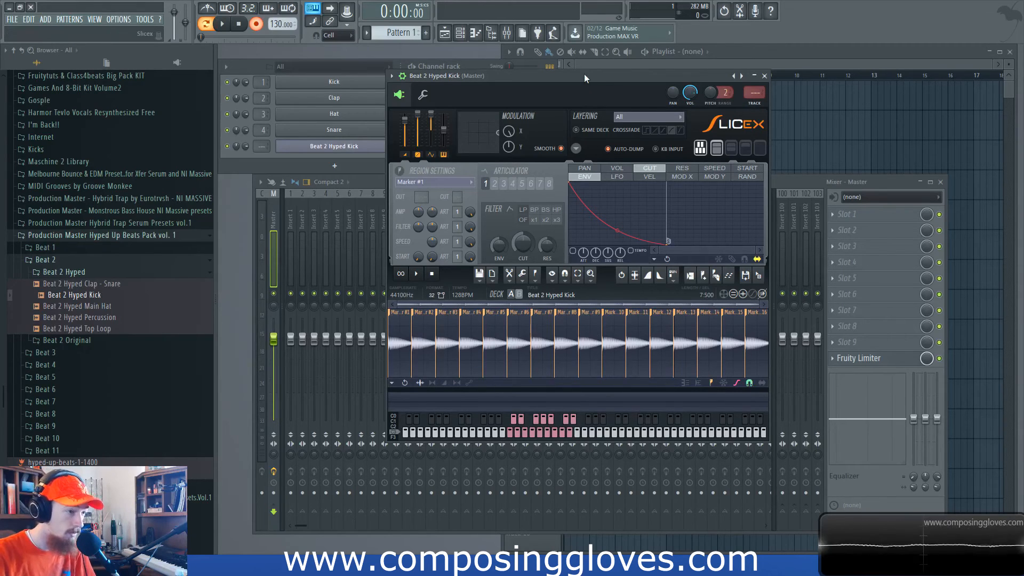
pyautogui.press('b')
pyautogui.press('v')
pyautogui.press('x')
pyautogui.press('n')
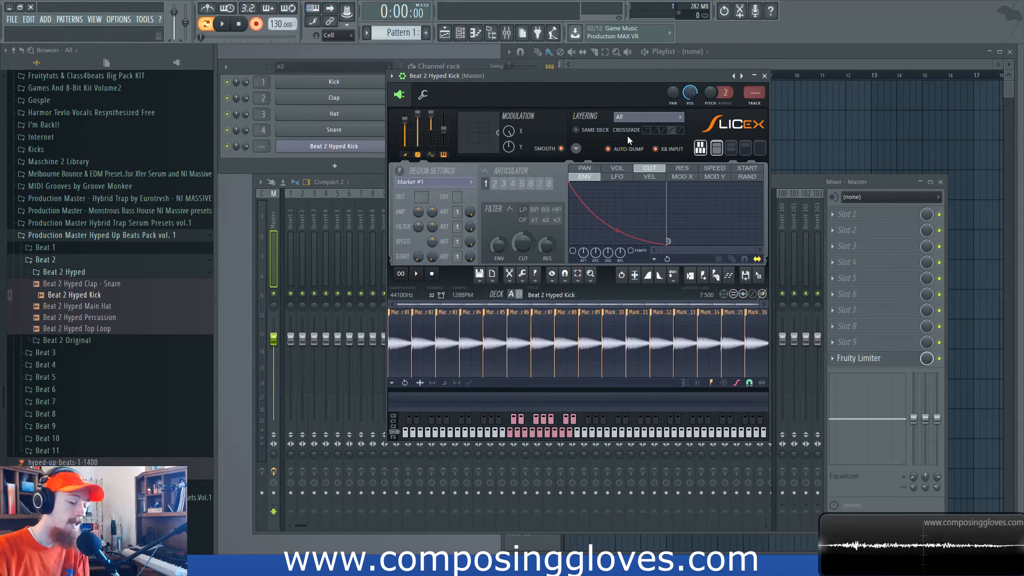
pyautogui.press('g')
pyautogui.press('h')
pyautogui.press('m')
pyautogui.press('w')
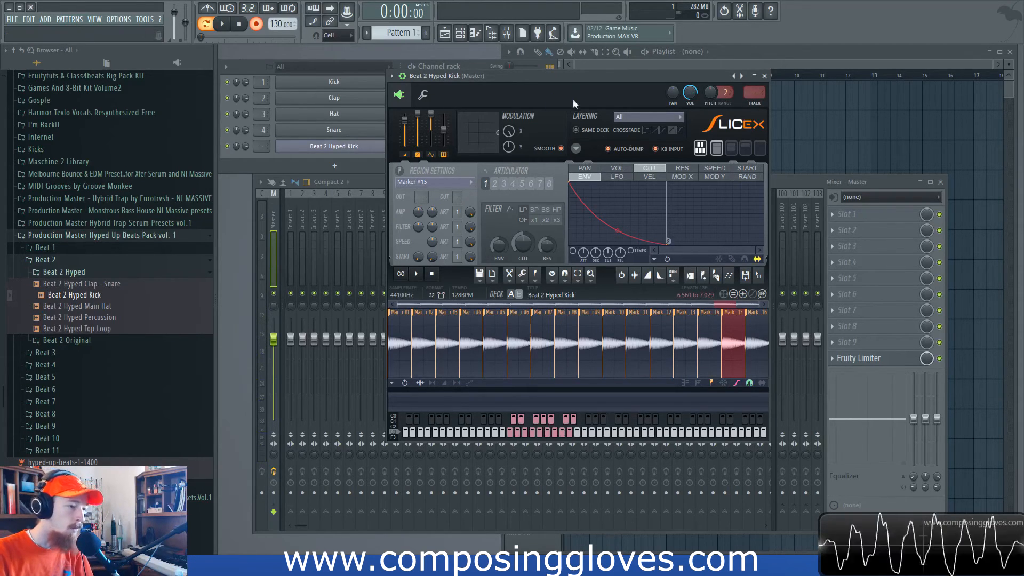
# Adjust the Slicex master level fader to about 0.9 dB.
pyautogui.click(406, 124)
pyautogui.moveTo(409, 127); pyautogui.dragTo(409, 140)
pyautogui.scroll(10, 410, 140)
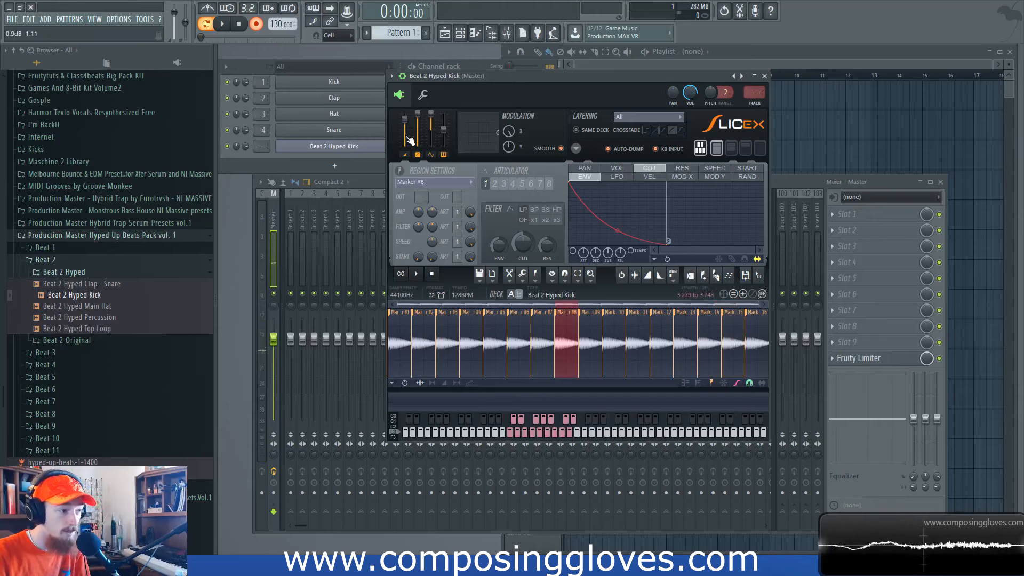
# Examine the master randomness and LFO levels together with the cutoff's random mapping and the cutoff and volume LFO curves.
pyautogui.moveTo(418, 115)
pyautogui.mouseDown()
pyautogui.moveTo(418, 129)
pyautogui.moveTo(419, 113)
pyautogui.mouseUp()
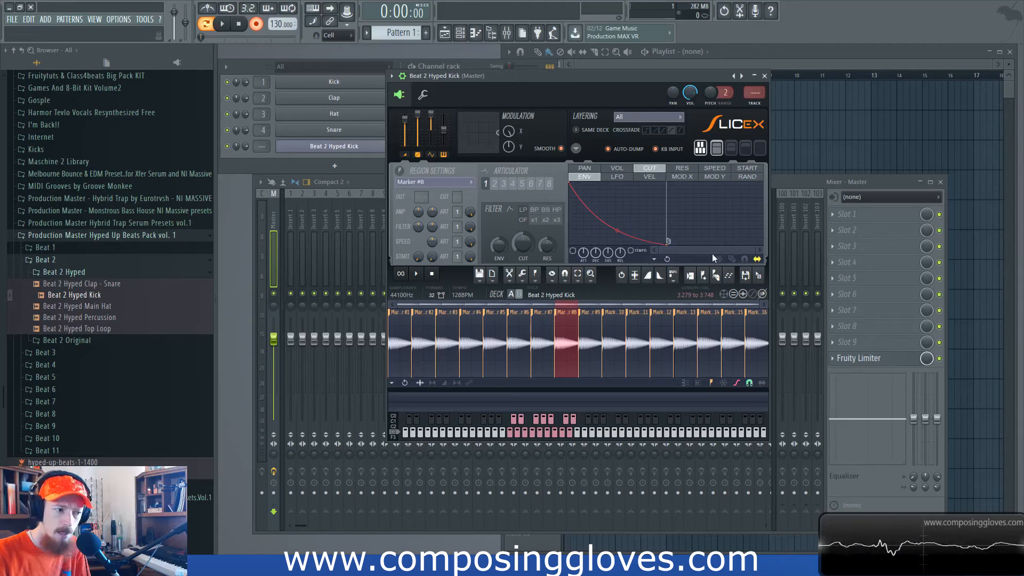
pyautogui.click(755, 177)
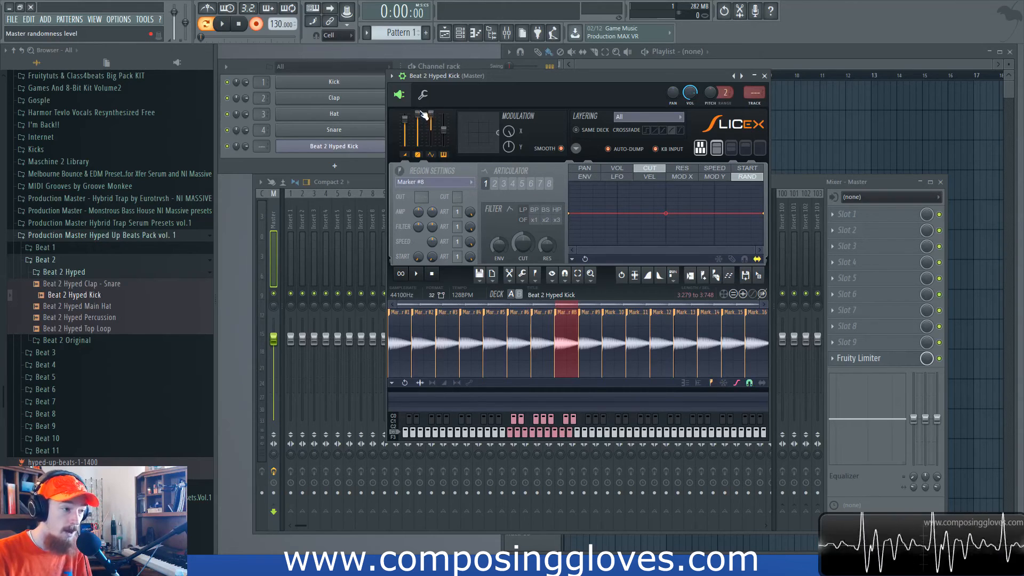
pyautogui.moveTo(418, 113)
pyautogui.mouseDown()
pyautogui.moveTo(417, 124)
pyautogui.moveTo(417, 113)
pyautogui.mouseUp()
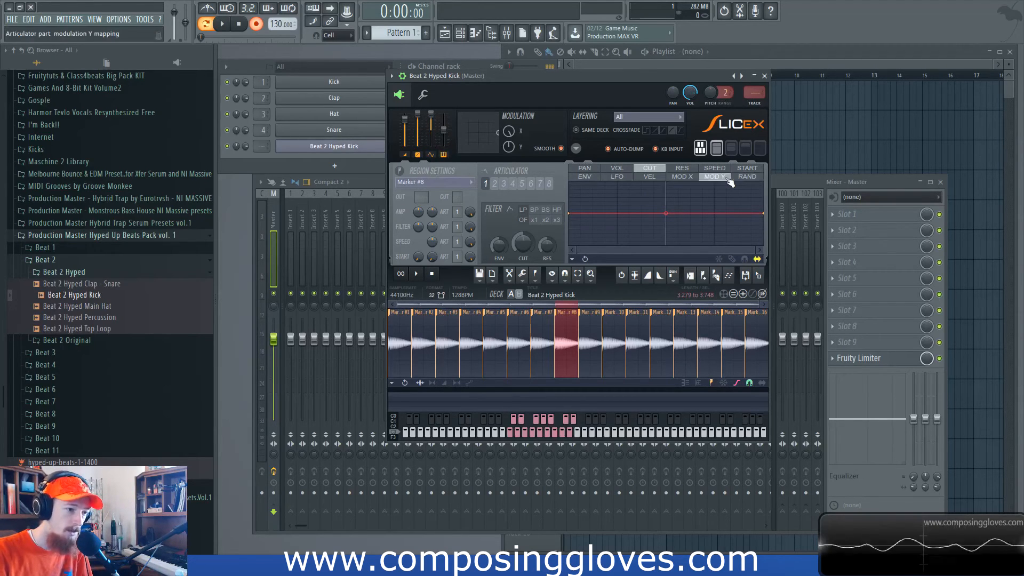
pyautogui.click(617, 176)
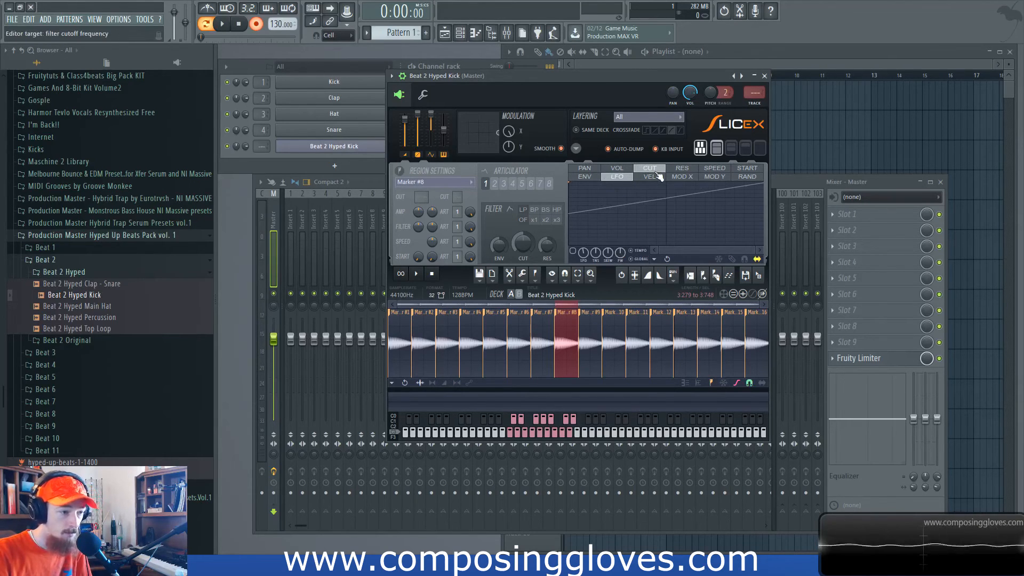
pyautogui.click(617, 168)
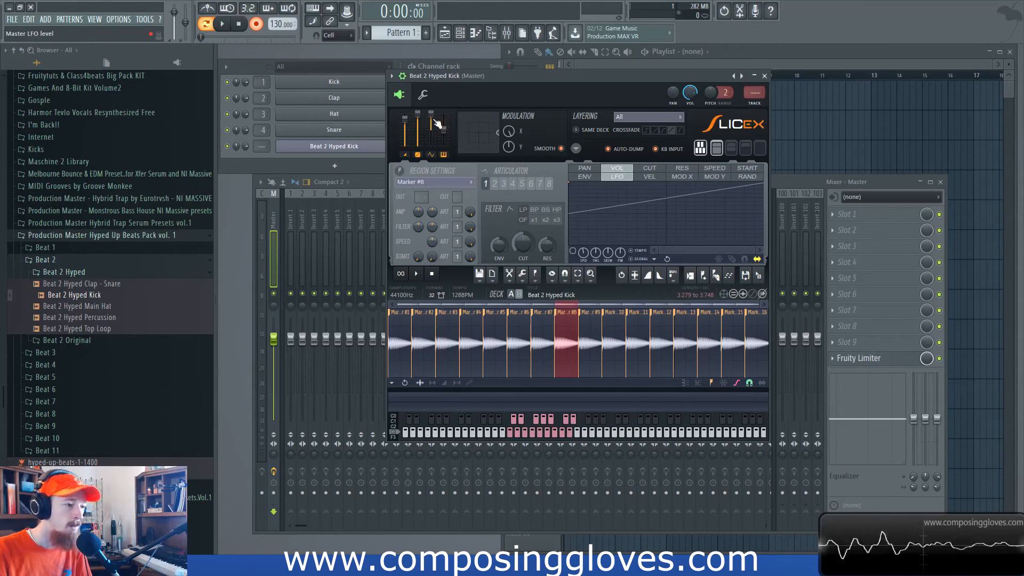
pyautogui.moveTo(437, 123)
pyautogui.mouseDown()
pyautogui.moveTo(437, 145)
pyautogui.moveTo(432, 113)
pyautogui.mouseUp()
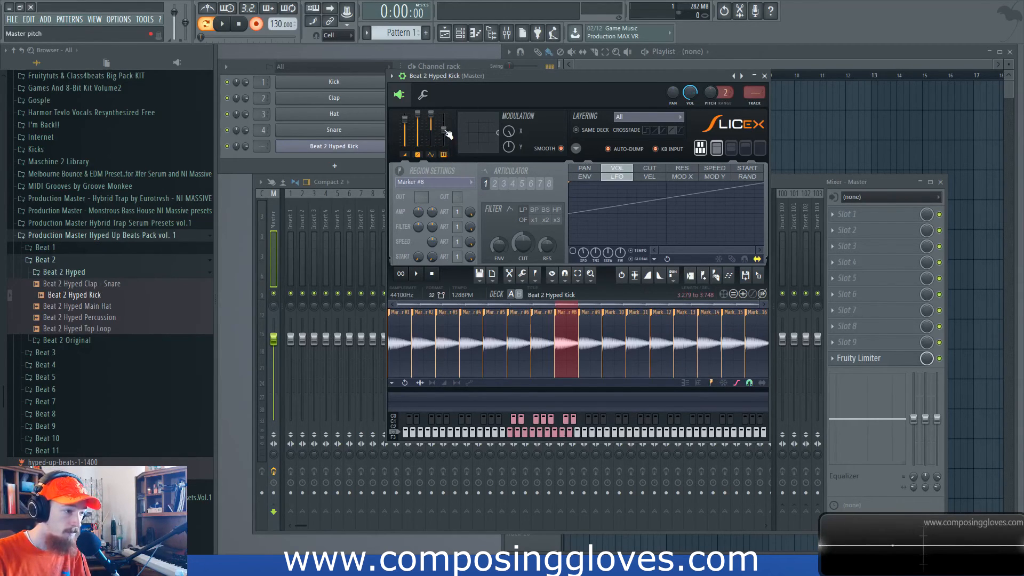
# Try raising the Slicex master pitch, and return it to its centre position.
pyautogui.moveTo(448, 135); pyautogui.dragTo(447, 119)
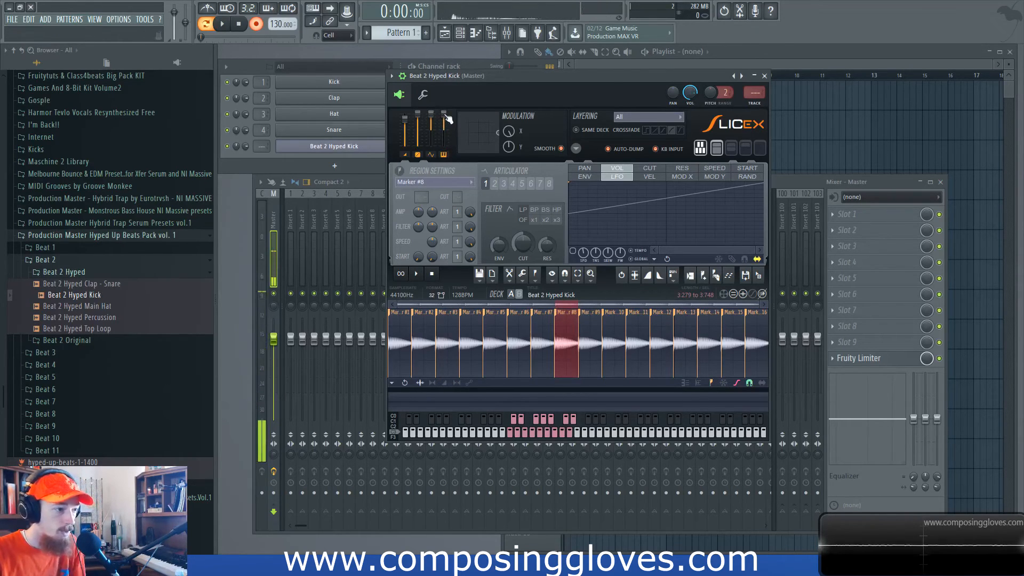
pyautogui.moveTo(448, 118); pyautogui.dragTo(458, 142)
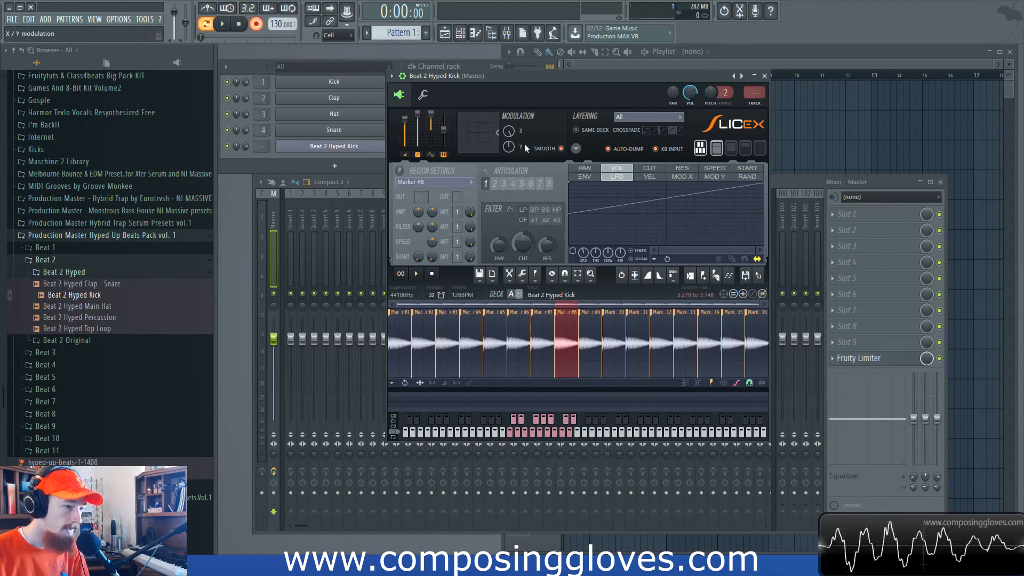
# Browse the articulator targets and show the pan target's modulation X and modulation Y mappings.
pyautogui.click(746, 168)
pyautogui.click(715, 168)
pyautogui.click(585, 169)
pyautogui.click(682, 178)
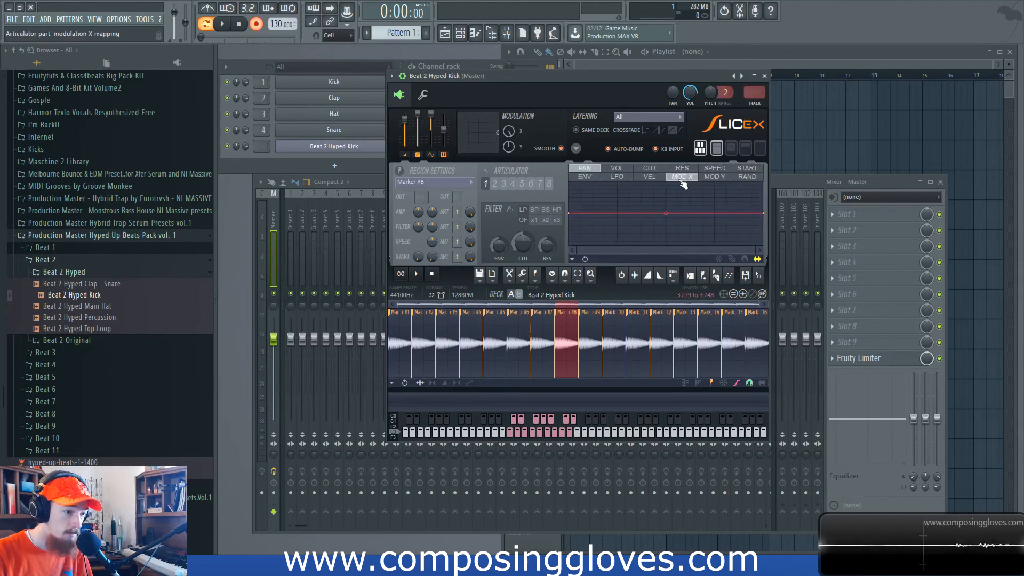
pyautogui.click(723, 179)
# Sweep the modulation X amount down and back up to about three quarters while showing the pan target's modulation X mapping.
pyautogui.moveTo(509, 132); pyautogui.dragTo(509, 145)
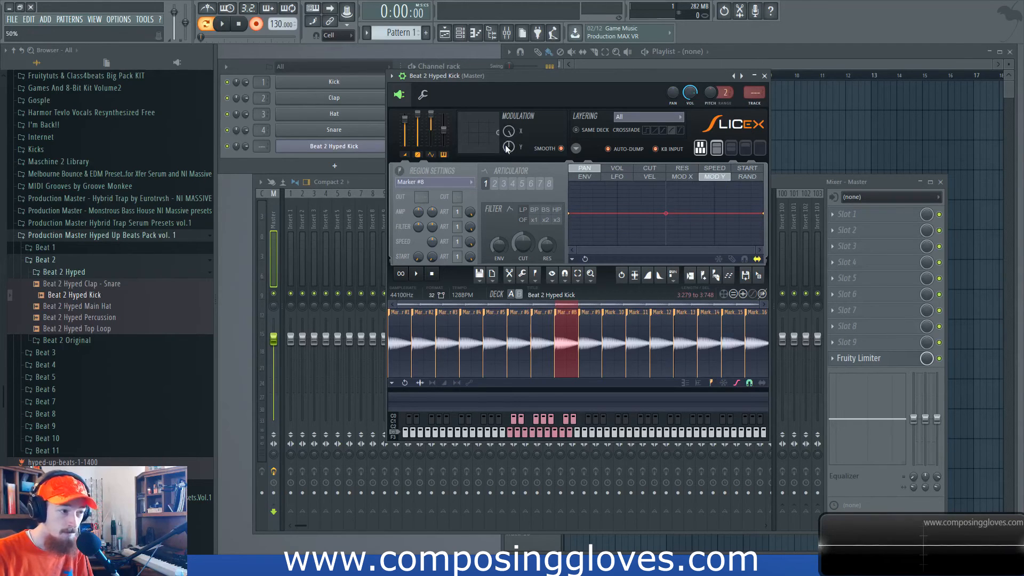
pyautogui.moveTo(509, 132); pyautogui.dragTo(509, 155)
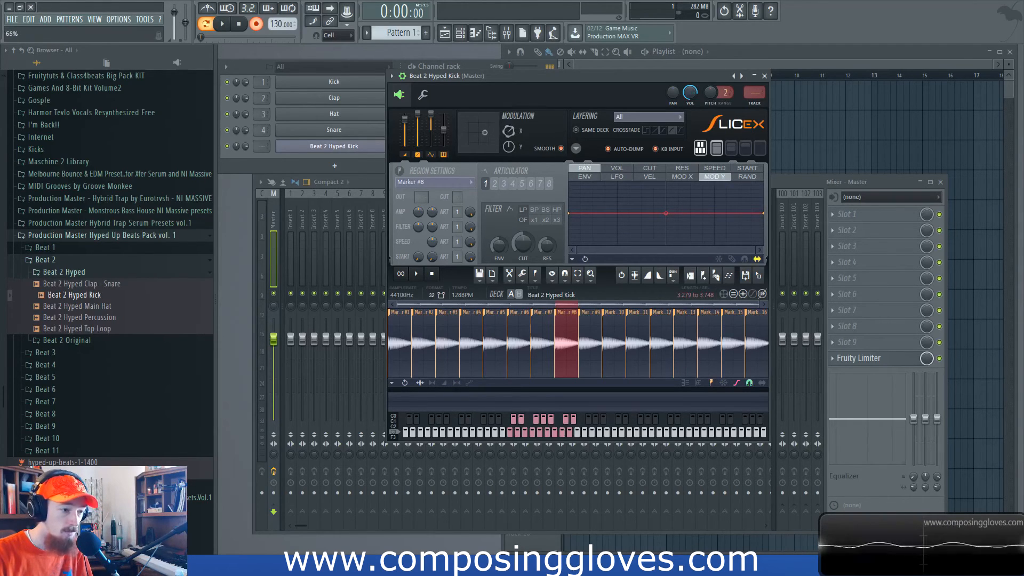
pyautogui.click(682, 177)
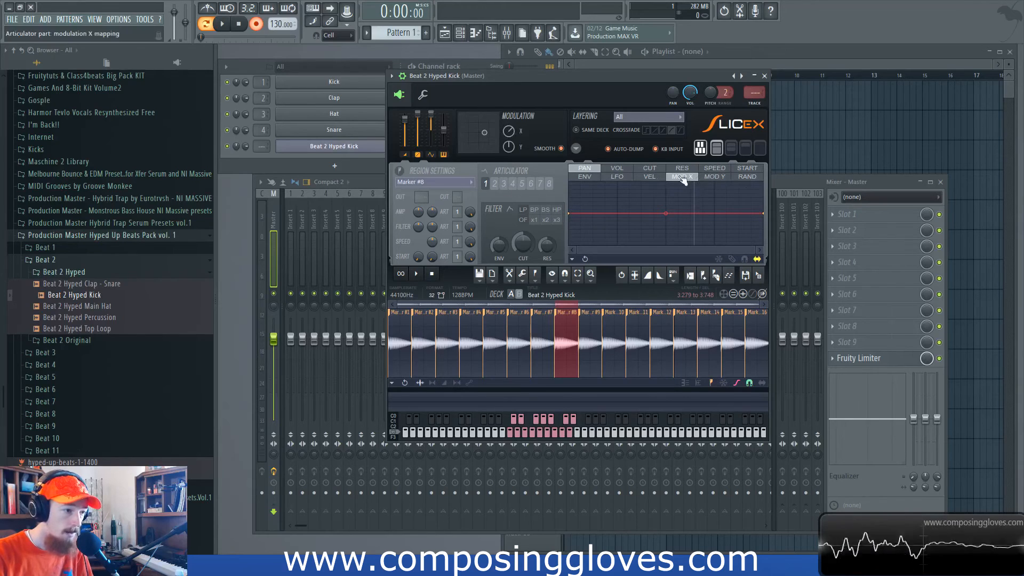
pyautogui.moveTo(512, 131); pyautogui.dragTo(512, 159)
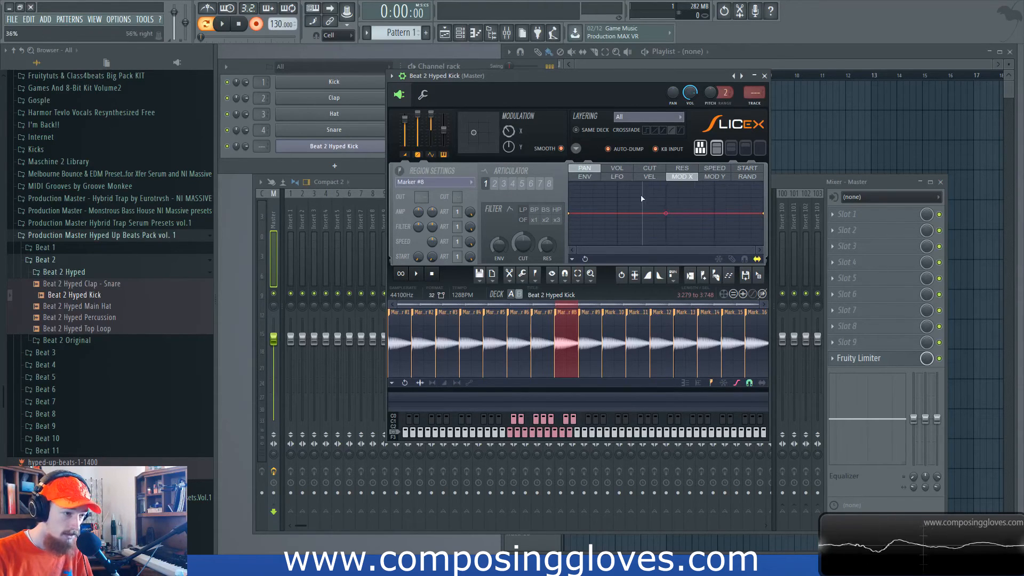
pyautogui.moveTo(514, 124); pyautogui.dragTo(513, 103)
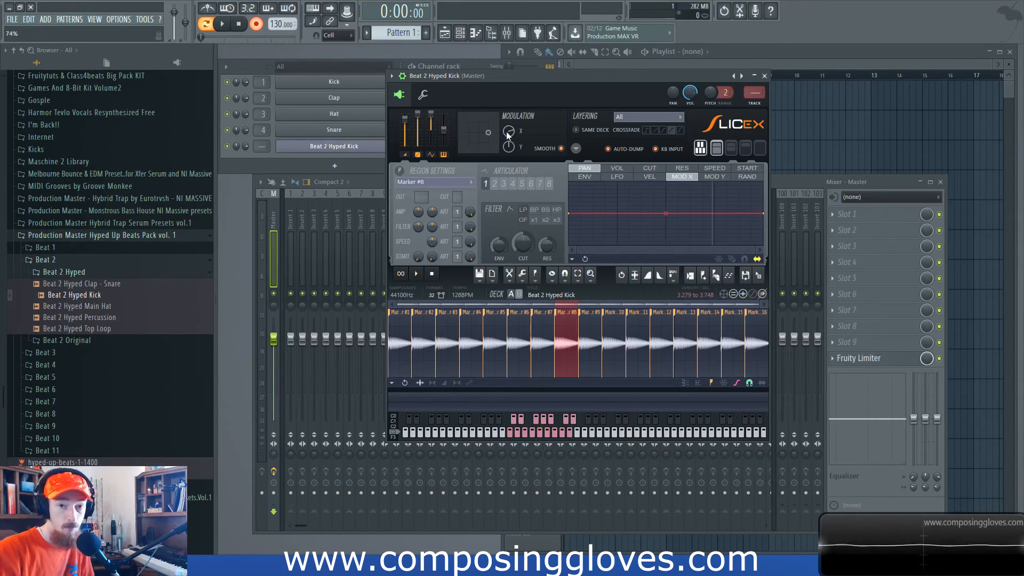
pyautogui.moveTo(507, 133)
pyautogui.mouseDown()
pyautogui.moveTo(507, 178)
pyautogui.moveTo(508, 131)
pyautogui.mouseUp()
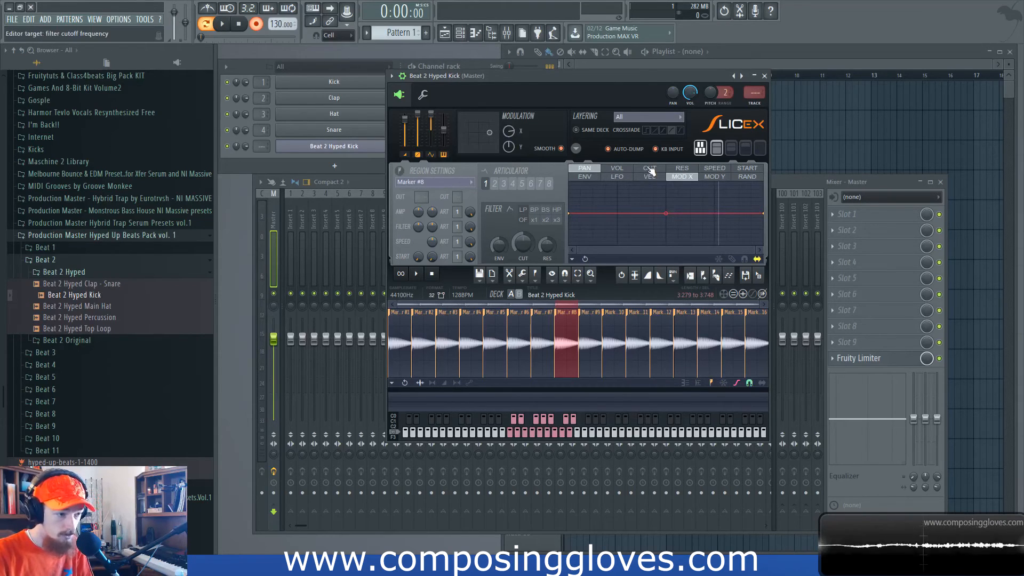
# Shape the volume target's modulation X mapping into a straight ramp rising from 0% at its first point.
pyautogui.click(617, 168)
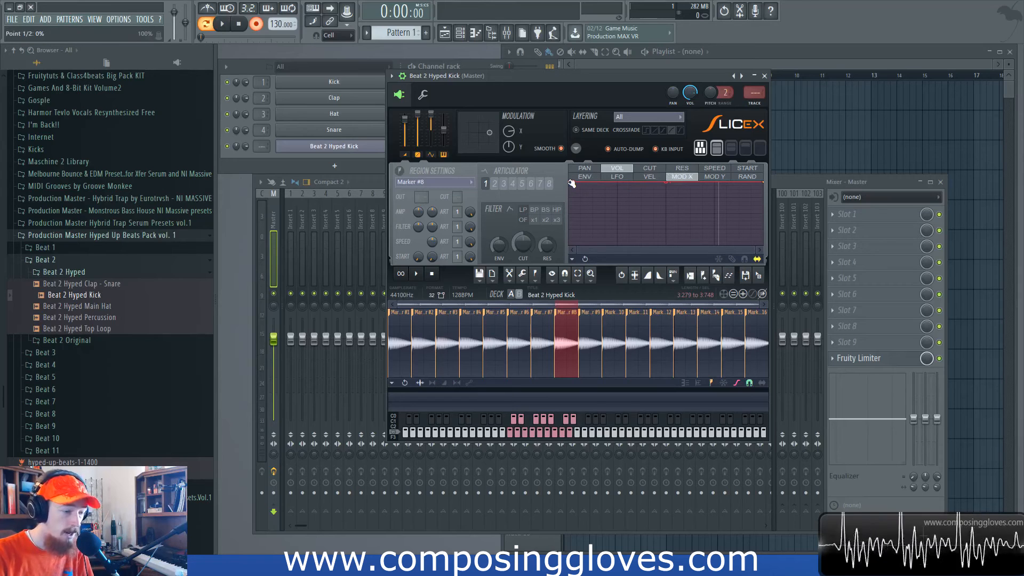
pyautogui.moveTo(512, 130)
pyautogui.mouseDown()
pyautogui.moveTo(515, 166)
pyautogui.moveTo(516, 140)
pyautogui.mouseUp()
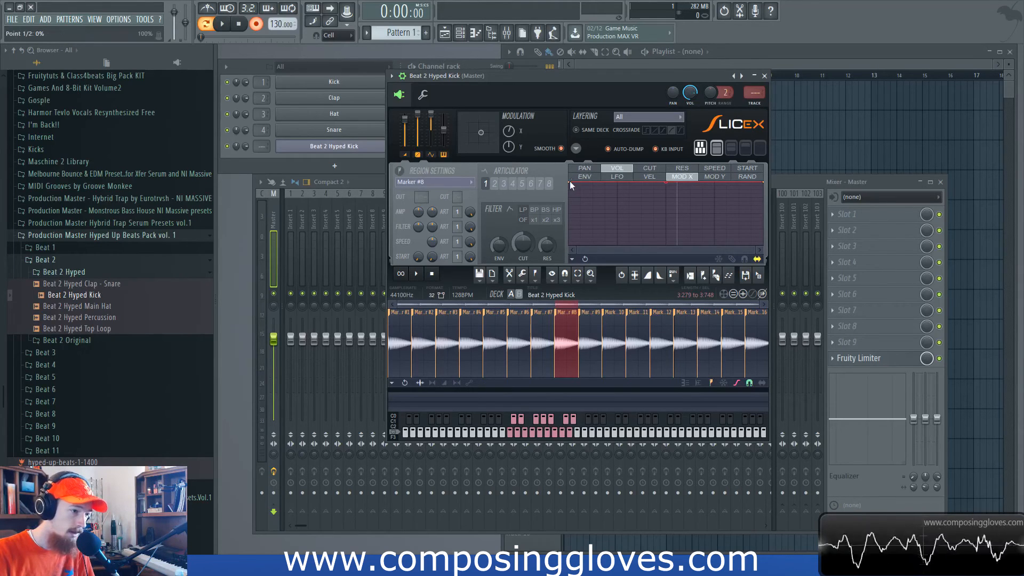
pyautogui.moveTo(572, 185); pyautogui.dragTo(551, 286)
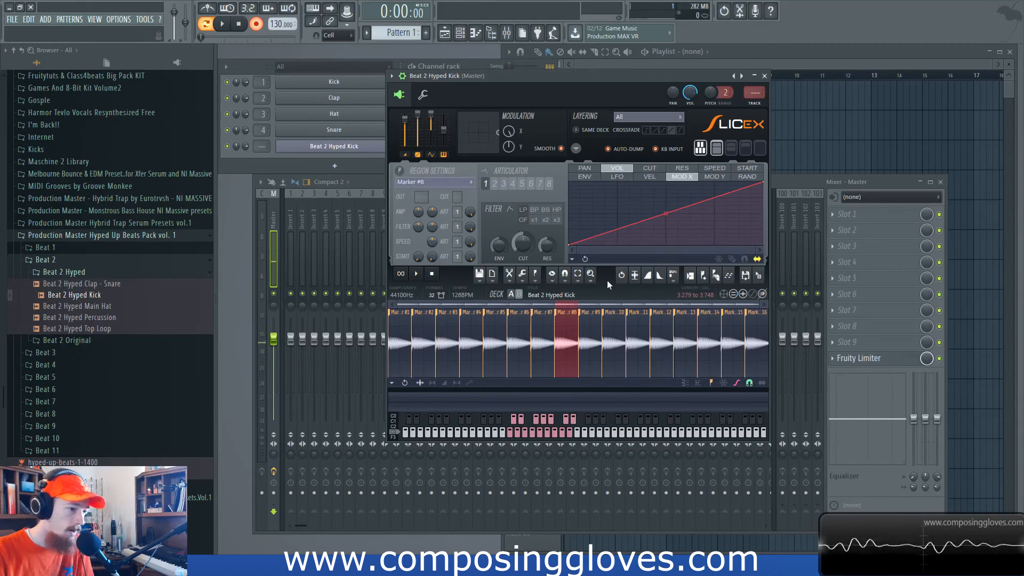
# Raise the first point of the volume mapping, add points for a zigzag curve, and sweep modulation X down to its minimum.
pyautogui.moveTo(573, 245); pyautogui.dragTo(570, 192)
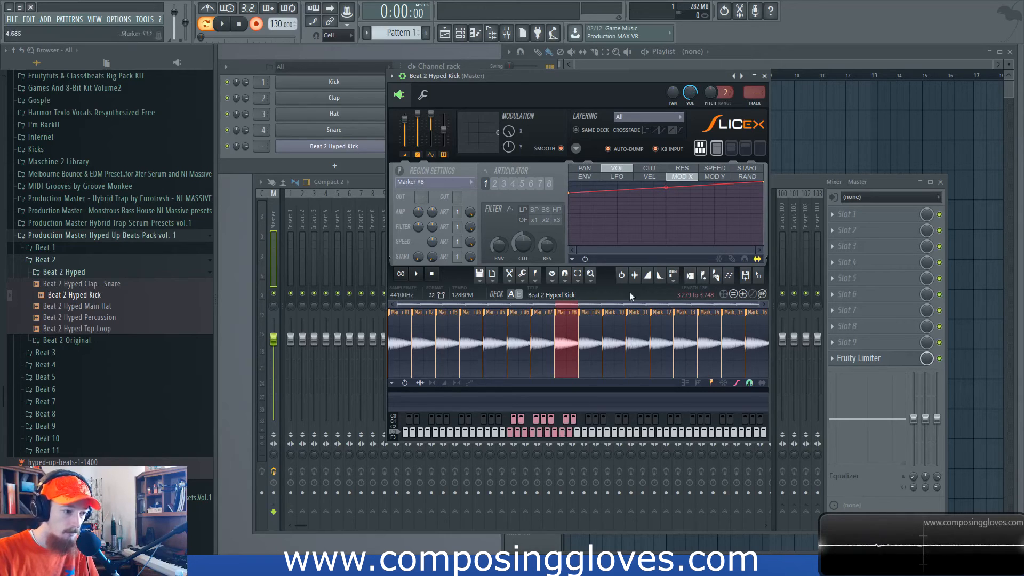
pyautogui.moveTo(670, 198); pyautogui.dragTo(739, 218)
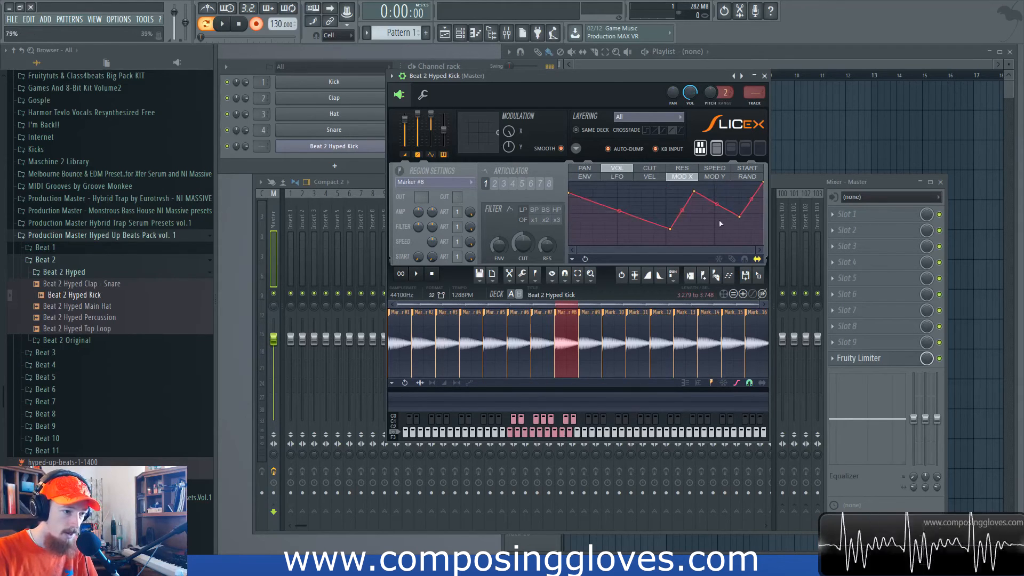
pyautogui.moveTo(509, 131); pyautogui.dragTo(509, 170)
# Delete the added points from the volume's modulation X mapping and restore the first point to make a flat line at maximum.
pyautogui.rightClick(666, 233)
pyautogui.click(694, 245)
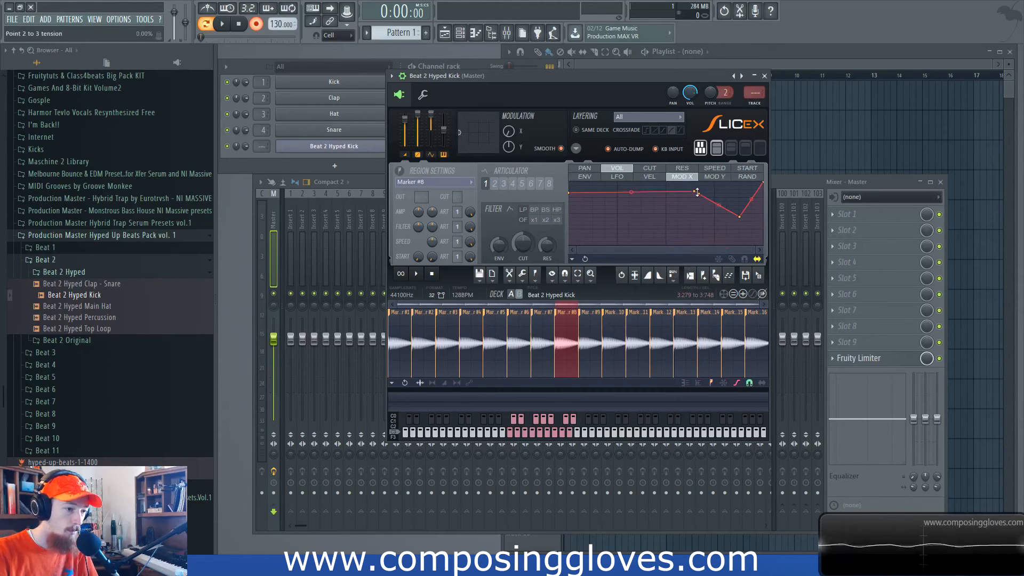
pyautogui.rightClick(700, 193)
pyautogui.click(717, 209)
pyautogui.rightClick(740, 217)
pyautogui.click(763, 232)
pyautogui.moveTo(569, 193); pyautogui.dragTo(569, 179)
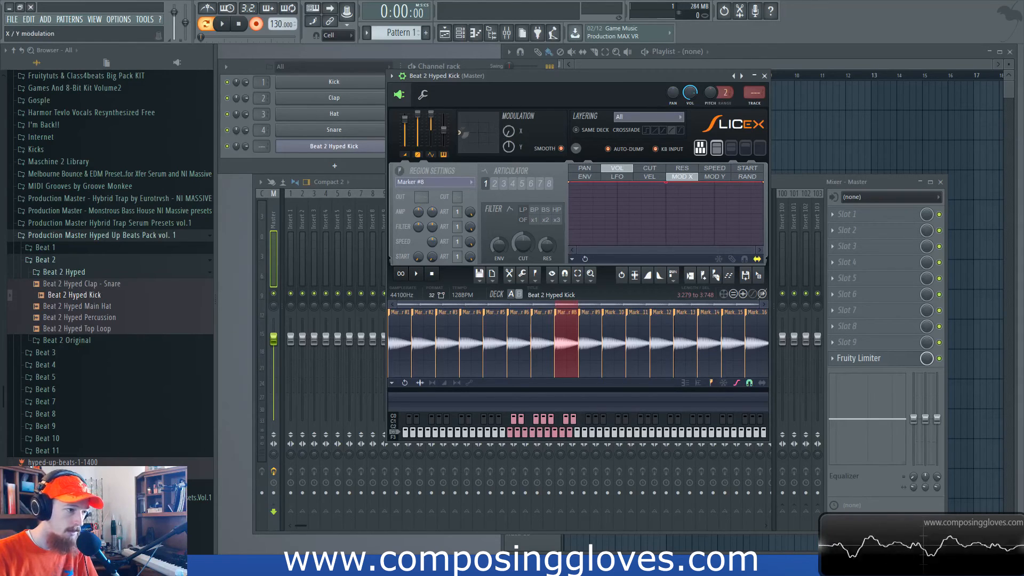
# Select mixer Insert 5, raise its fader to 125%, lower it back to about 103%, and return to the Slicex window.
pyautogui.click(338, 214)
pyautogui.moveTo(339, 383)
pyautogui.mouseDown()
pyautogui.moveTo(339, 396)
pyautogui.moveTo(339, 362)
pyautogui.mouseUp()
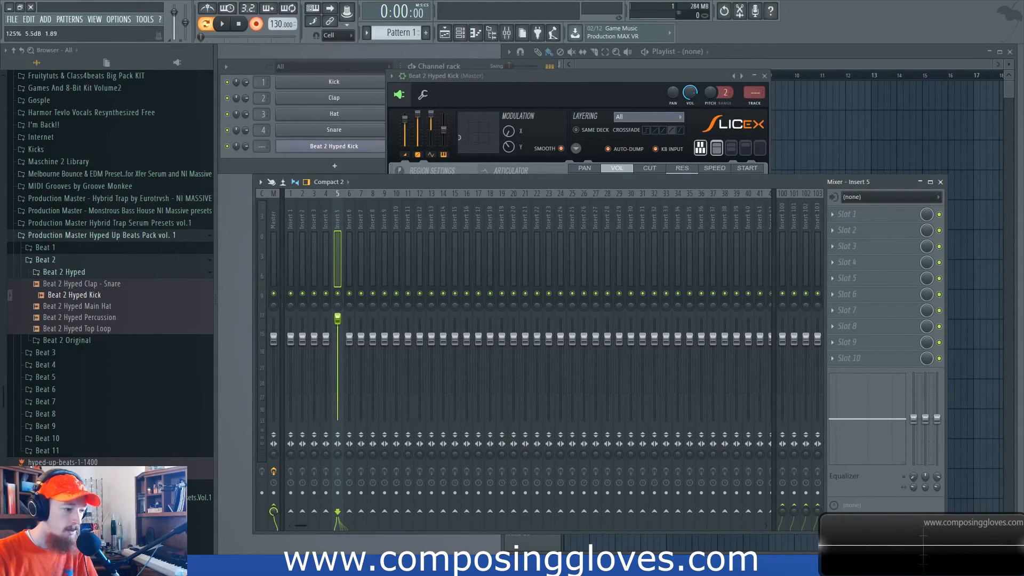
pyautogui.moveTo(339, 320); pyautogui.dragTo(340, 338)
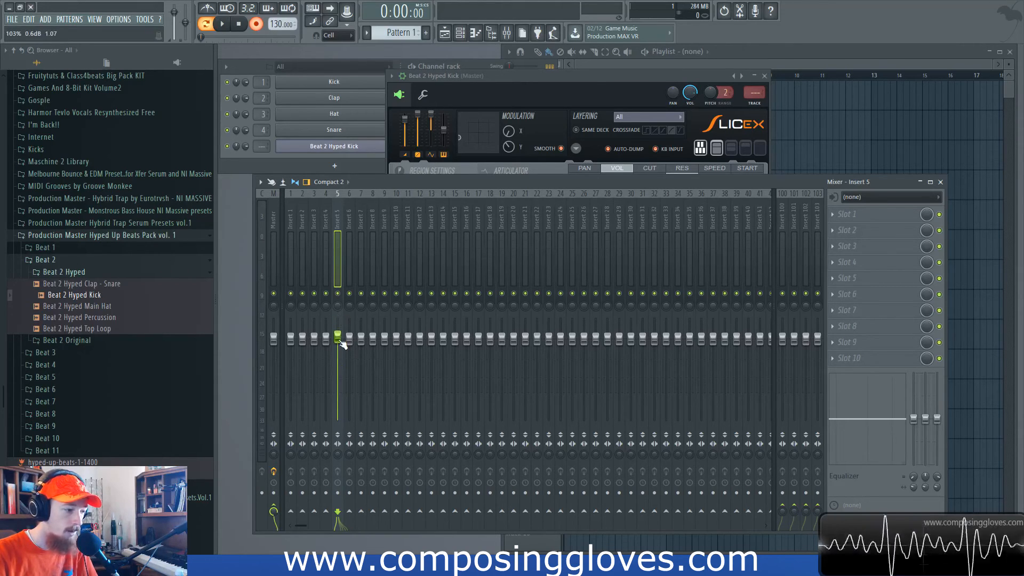
pyautogui.click(567, 82)
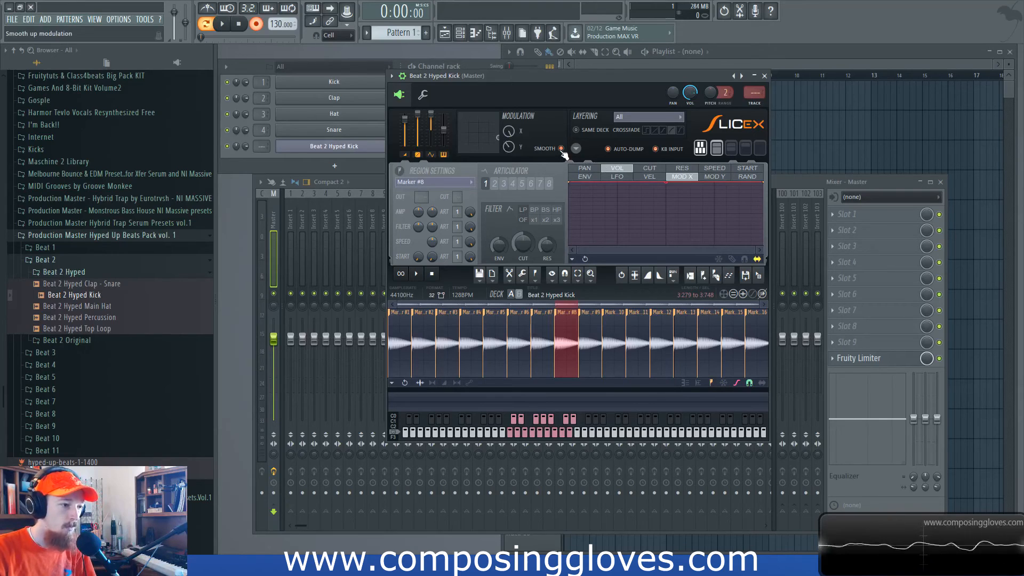
# Adjust modulation X to demonstrate the Smooth option, and show the pan target's modulation X mapping.
pyautogui.moveTo(509, 132); pyautogui.dragTo(509, 132)
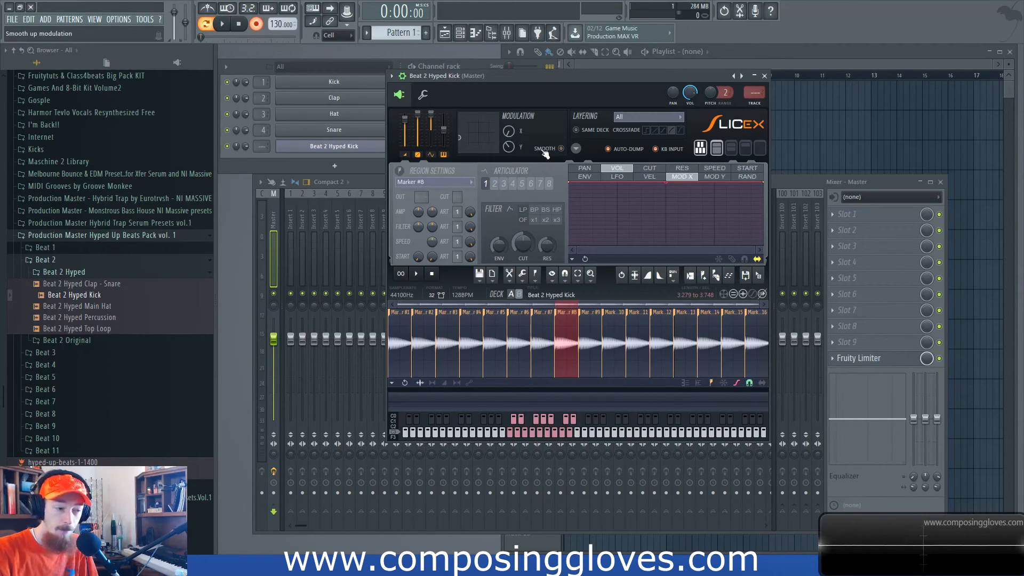
pyautogui.click(585, 169)
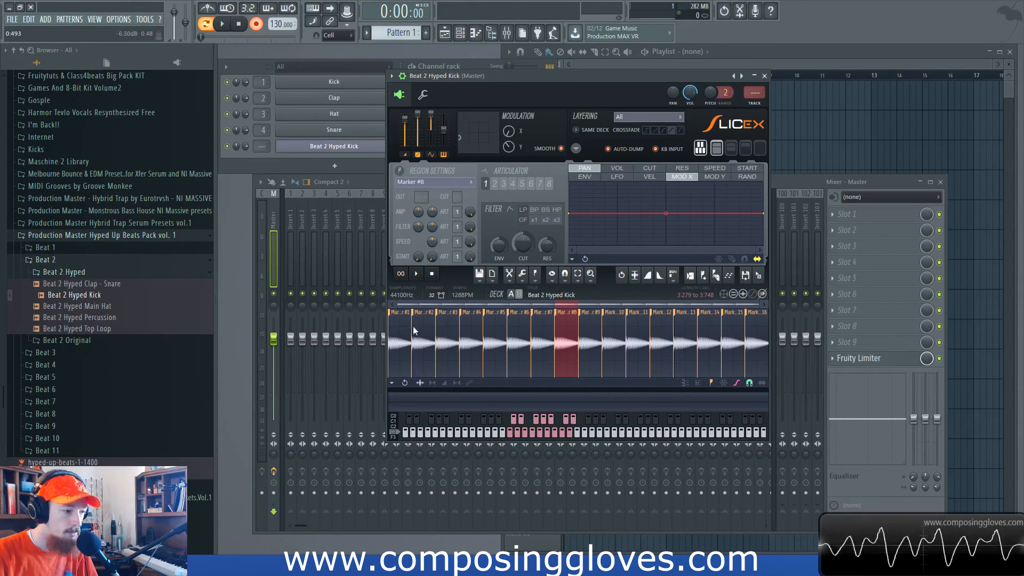
# Compare decks A and B, and examine deck A's kick slices up close and in full.
pyautogui.click(519, 294)
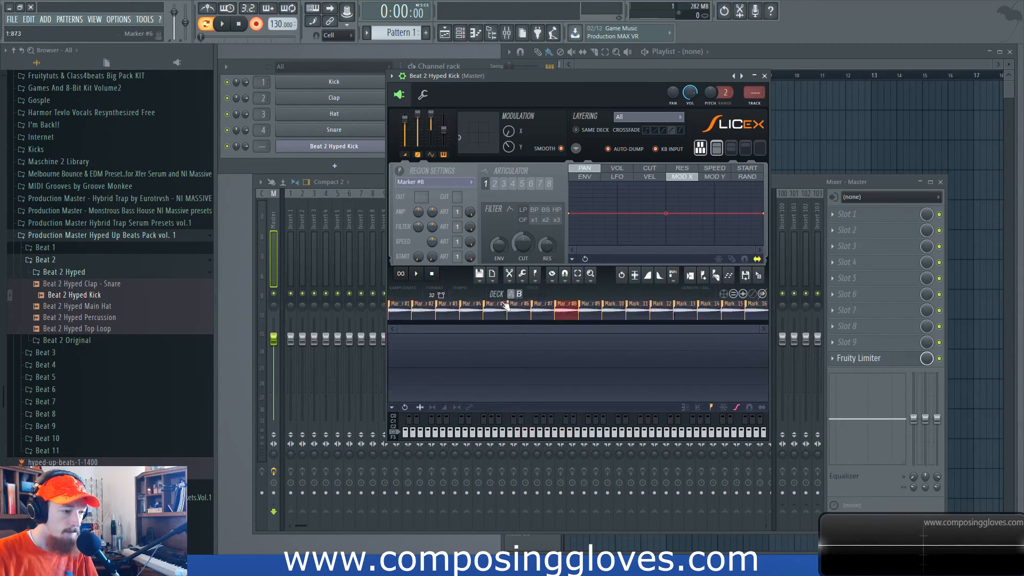
pyautogui.click(512, 295)
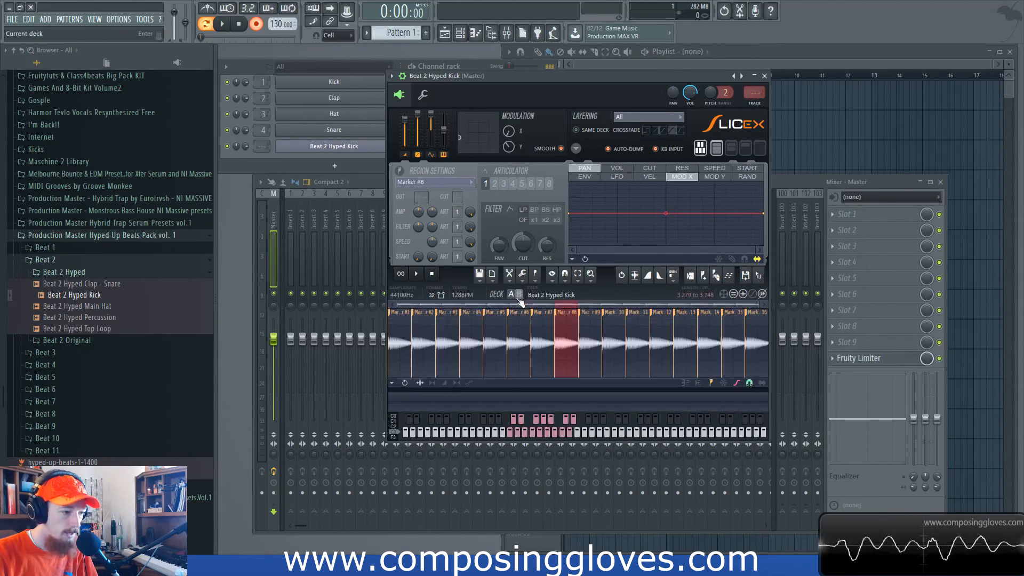
pyautogui.click(520, 295)
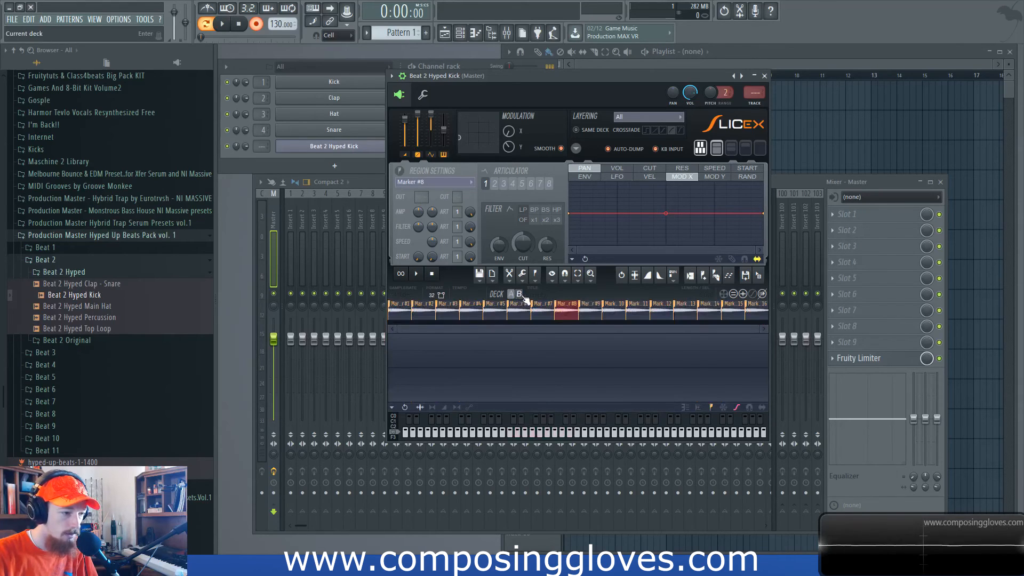
pyautogui.click(512, 295)
pyautogui.click(519, 295)
pyautogui.click(512, 295)
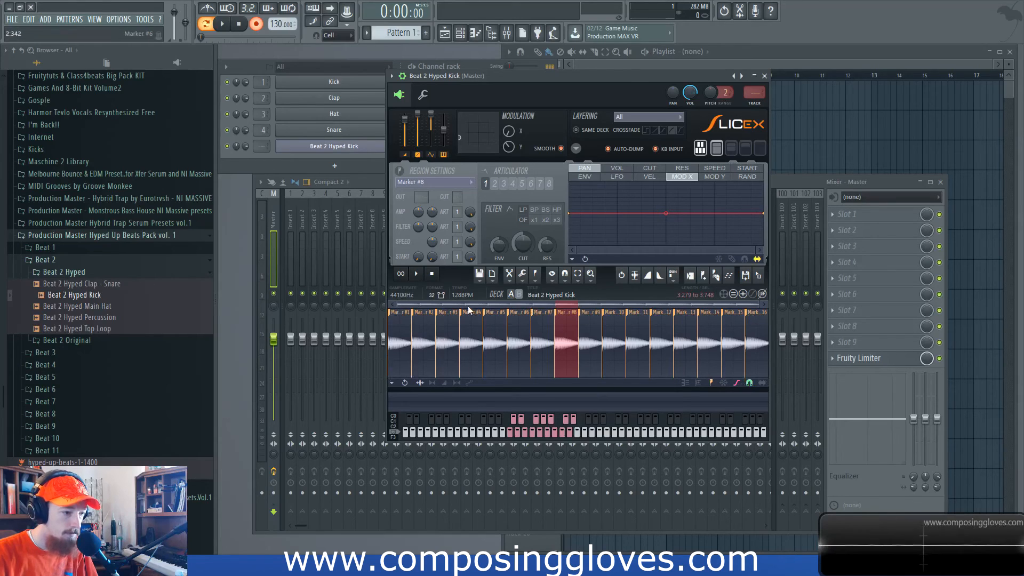
pyautogui.scroll(4, 421, 329)
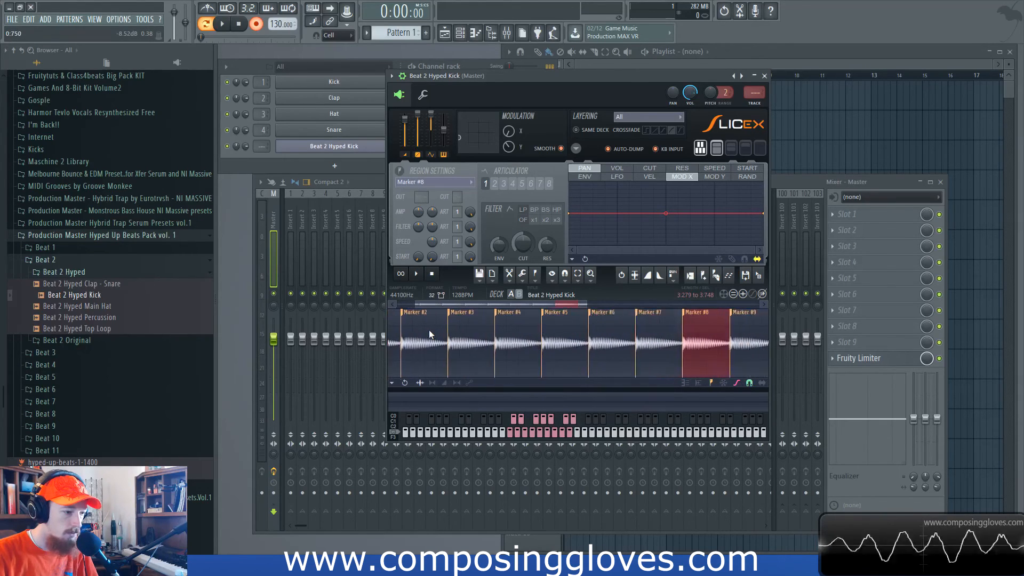
pyautogui.moveTo(455, 303)
pyautogui.mouseDown()
pyautogui.moveTo(632, 304)
pyautogui.moveTo(416, 301)
pyautogui.moveTo(670, 304)
pyautogui.moveTo(391, 312)
pyautogui.mouseUp()
pyautogui.scroll(-3, 458, 316)
pyautogui.scroll(-3, 463, 318)
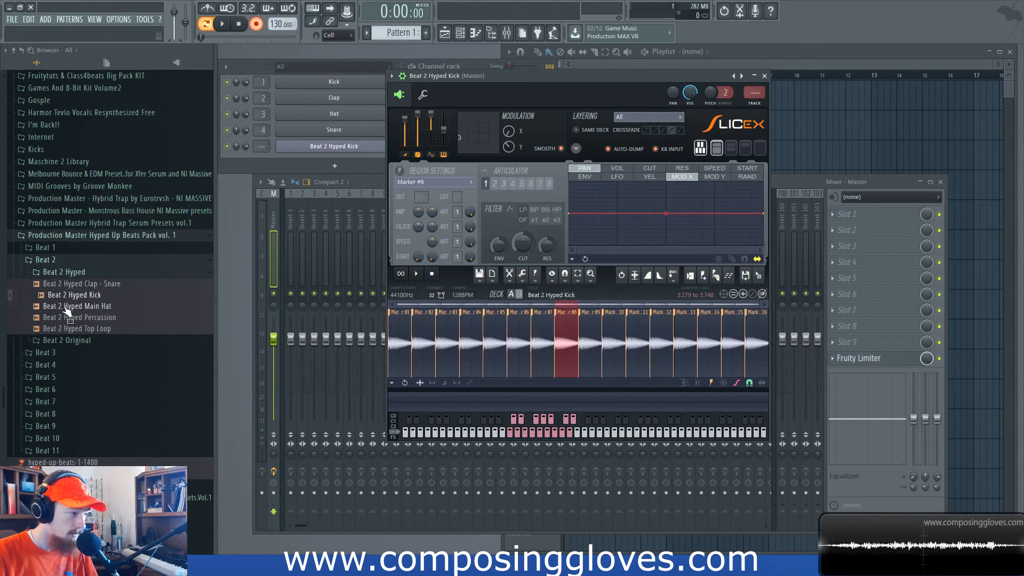
# Load Beat 2 Hyped Main Hat into the empty deck B, switch between both decks, and finish on deck A.
pyautogui.moveTo(81, 309); pyautogui.dragTo(507, 399)
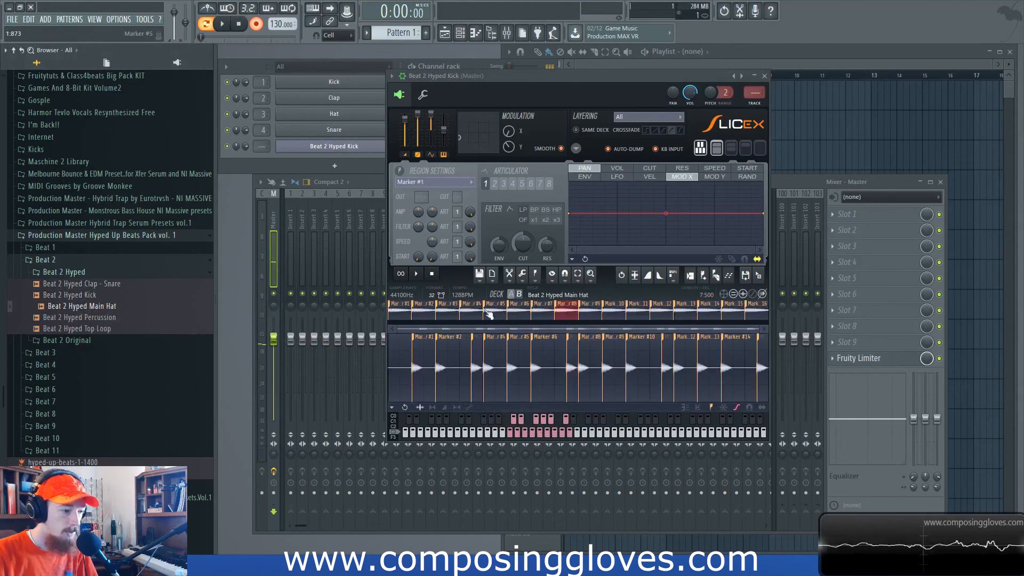
pyautogui.click(511, 293)
pyautogui.click(519, 294)
pyautogui.click(511, 294)
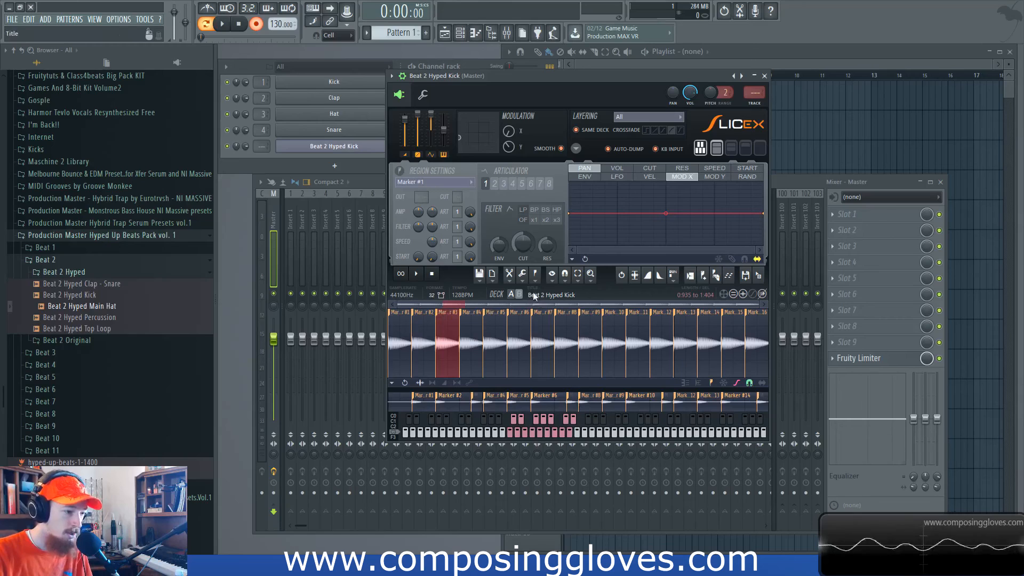
# Set the trigger note of deck A's Marker #2 to the last hit note, D5, and select that slice.
pyautogui.rightClick(435, 311)
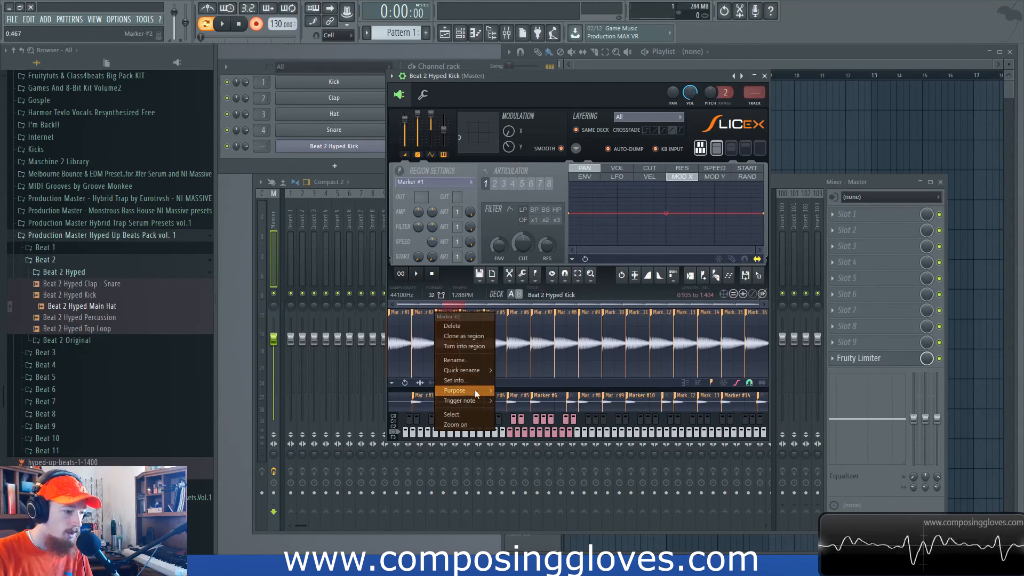
pyautogui.moveTo(475, 404)
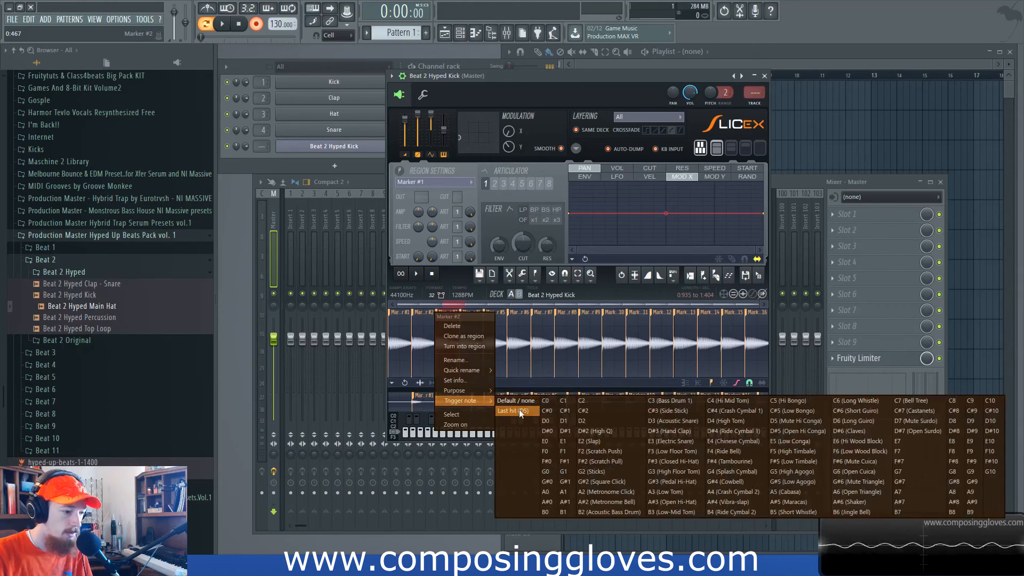
pyautogui.click(519, 410)
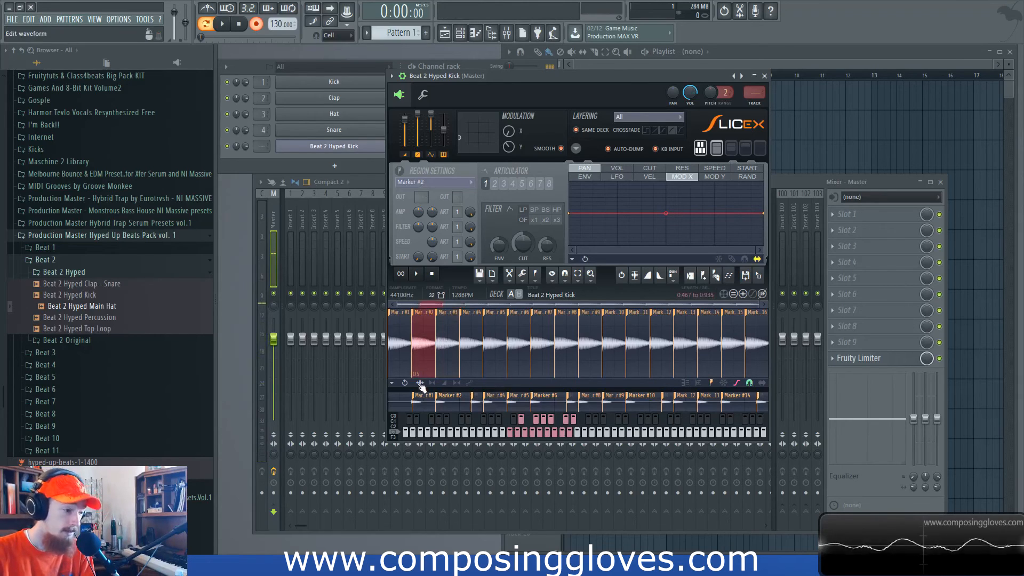
pyautogui.click(428, 369)
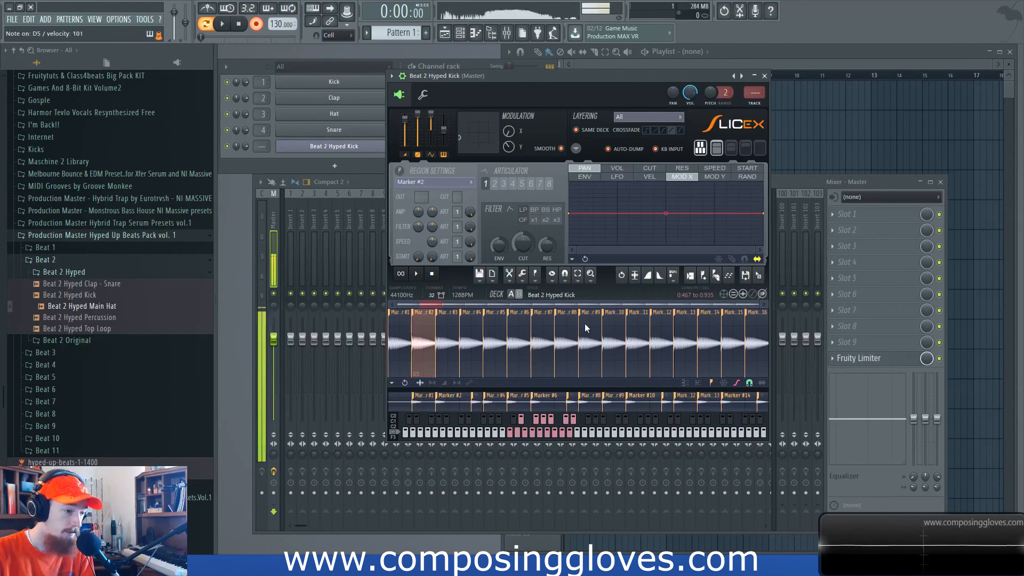
# Set the trigger note of deck A's Marker #11 to the last hit note, D5.
pyautogui.rightClick(630, 314)
pyautogui.click(625, 314)
pyautogui.click(628, 313)
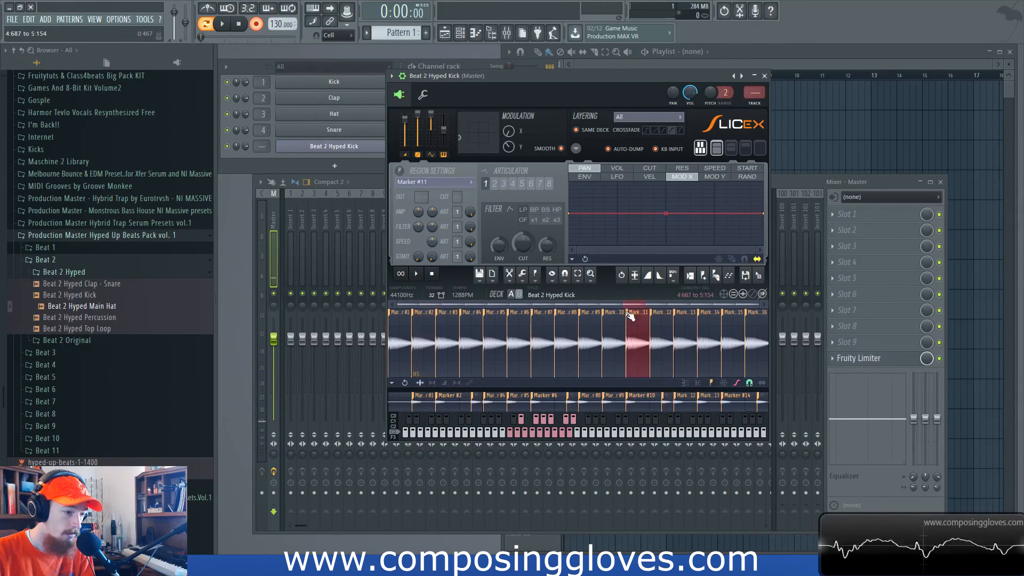
pyautogui.rightClick(627, 312)
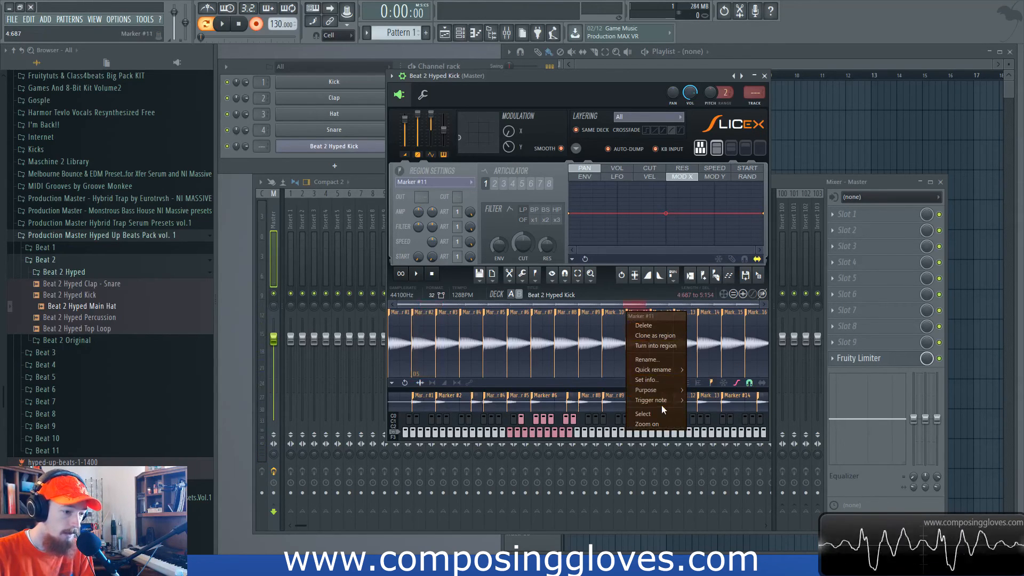
pyautogui.moveTo(661, 404)
pyautogui.click(547, 410)
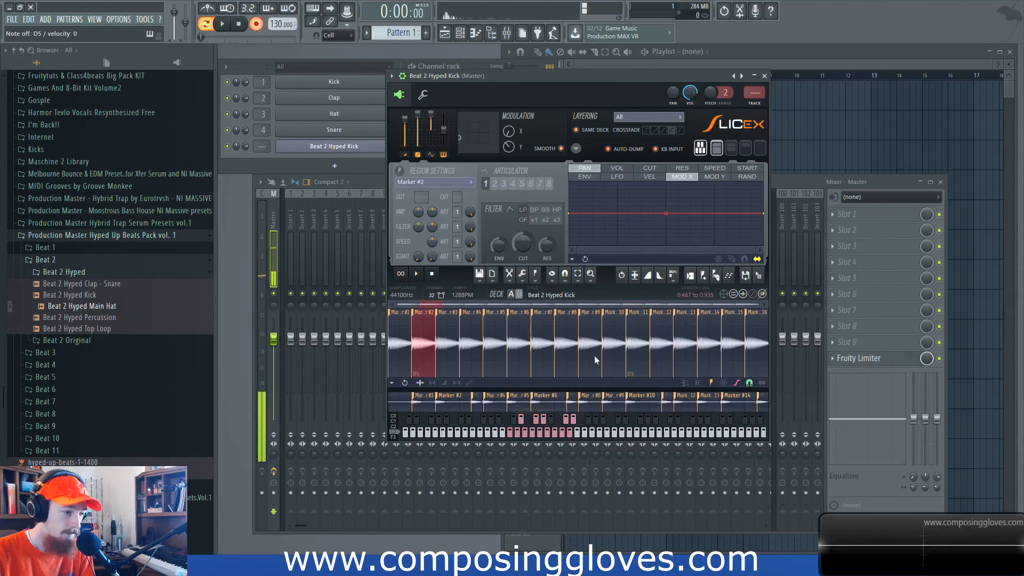
# Set the trigger note of deck B's Marker #6 to the last hit note, D5.
pyautogui.click(538, 400)
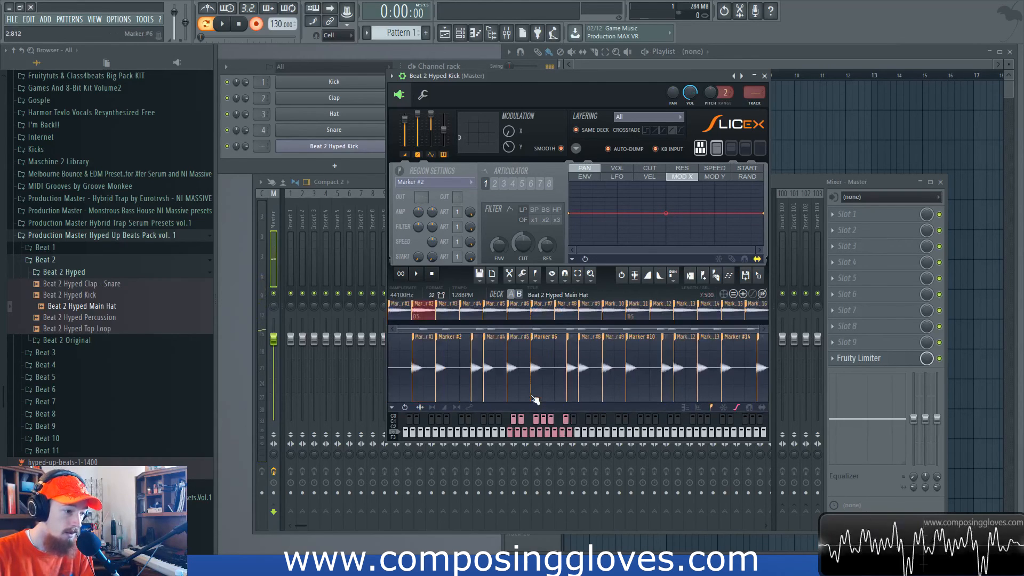
pyautogui.rightClick(536, 336)
pyautogui.moveTo(569, 421)
pyautogui.click(543, 433)
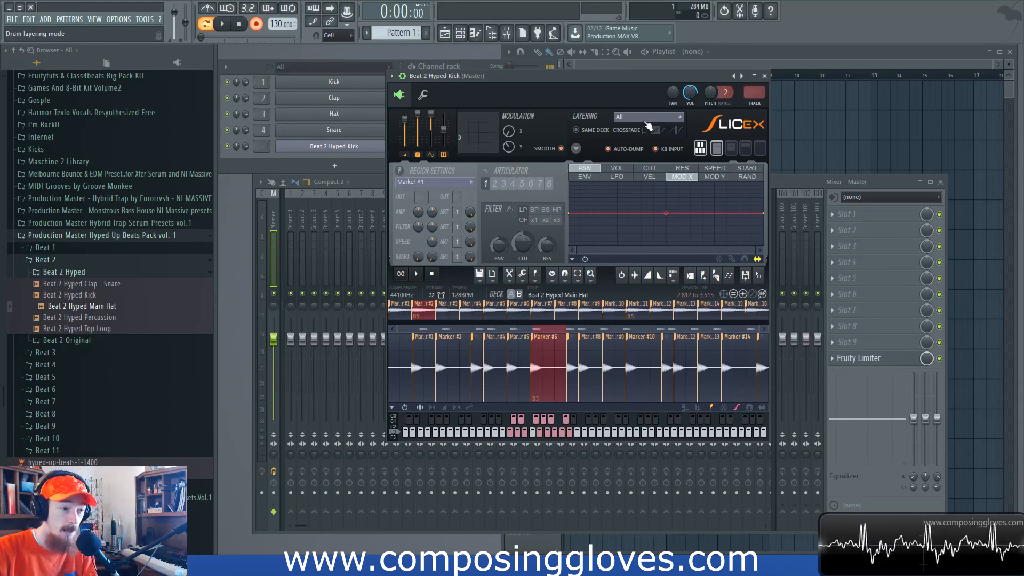
# Review the drum layering modes and set the layering to Random.
pyautogui.click(646, 118)
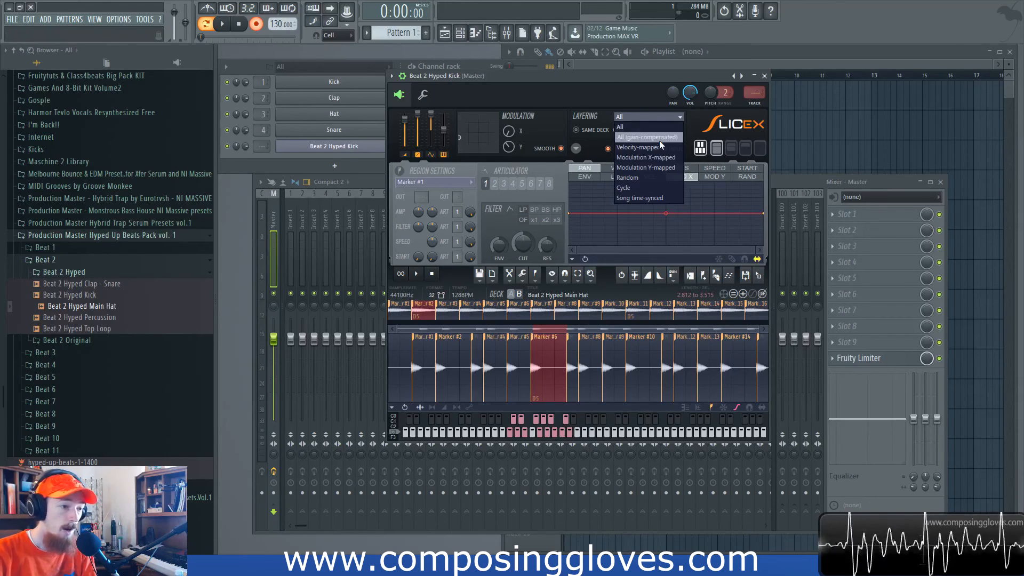
pyautogui.click(666, 116)
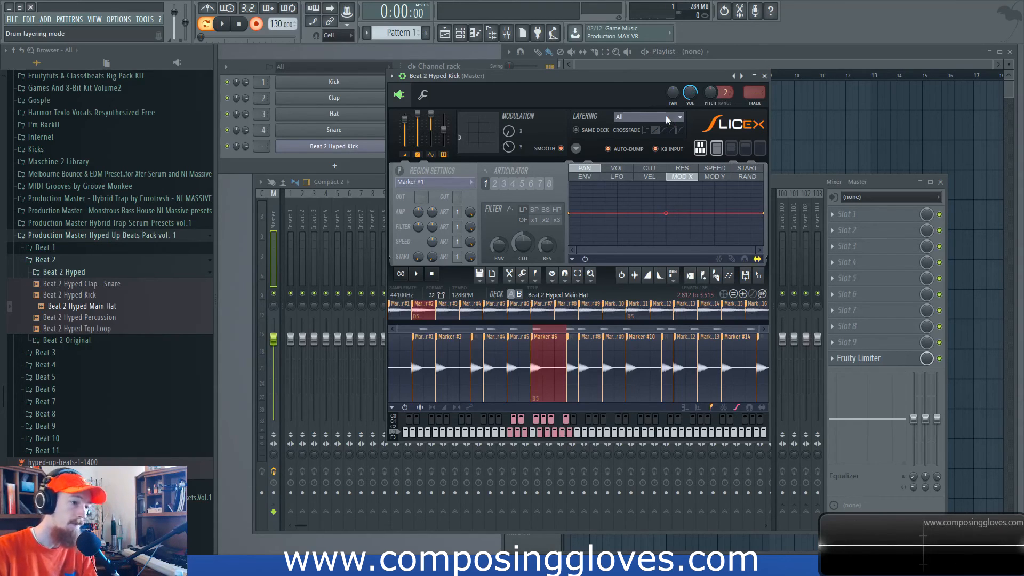
pyautogui.click(665, 115)
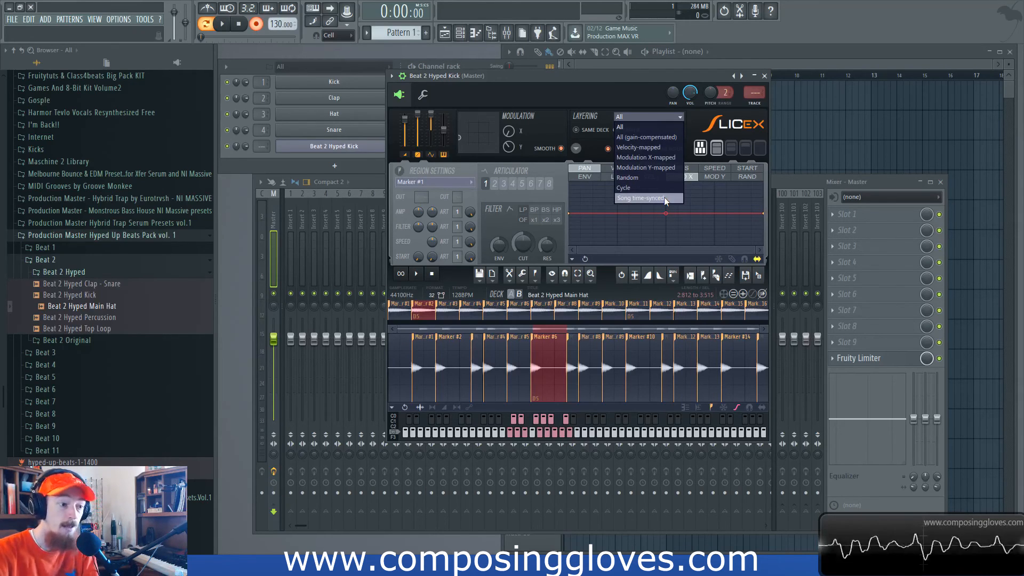
pyautogui.click(645, 177)
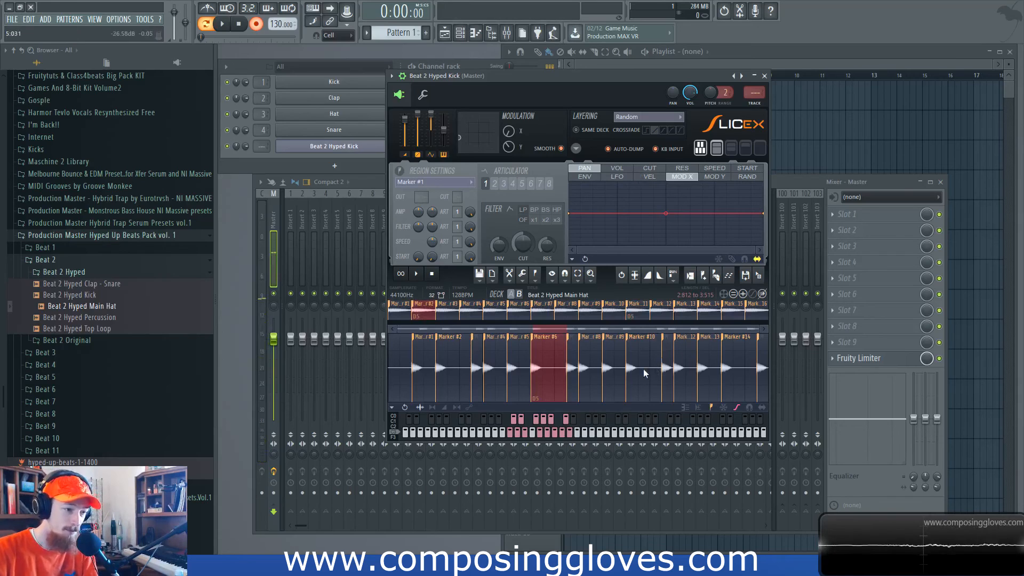
# Set the drum layering to Modulation X-mapped and sweep the modulation X amount up.
pyautogui.click(652, 114)
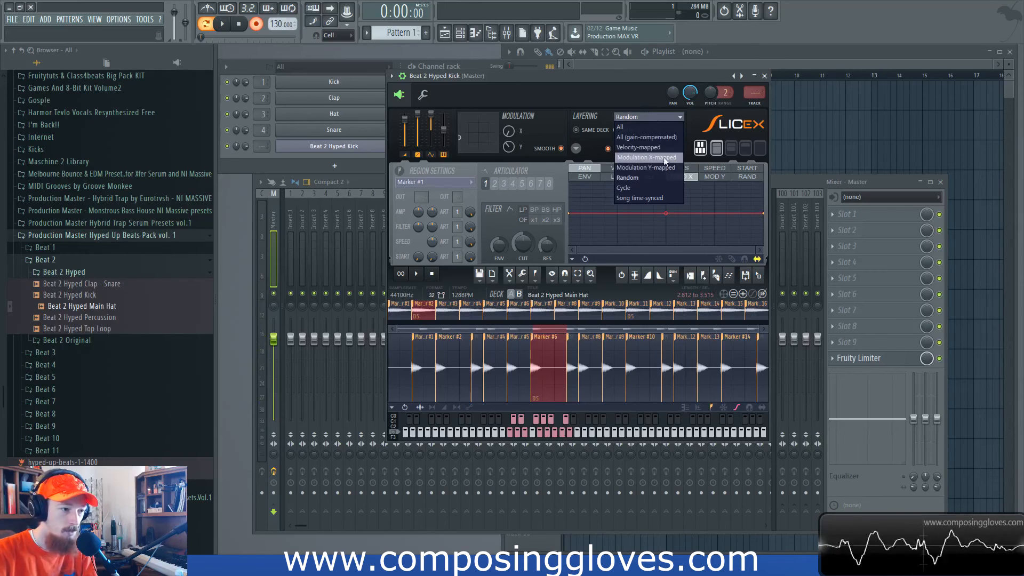
pyautogui.click(657, 157)
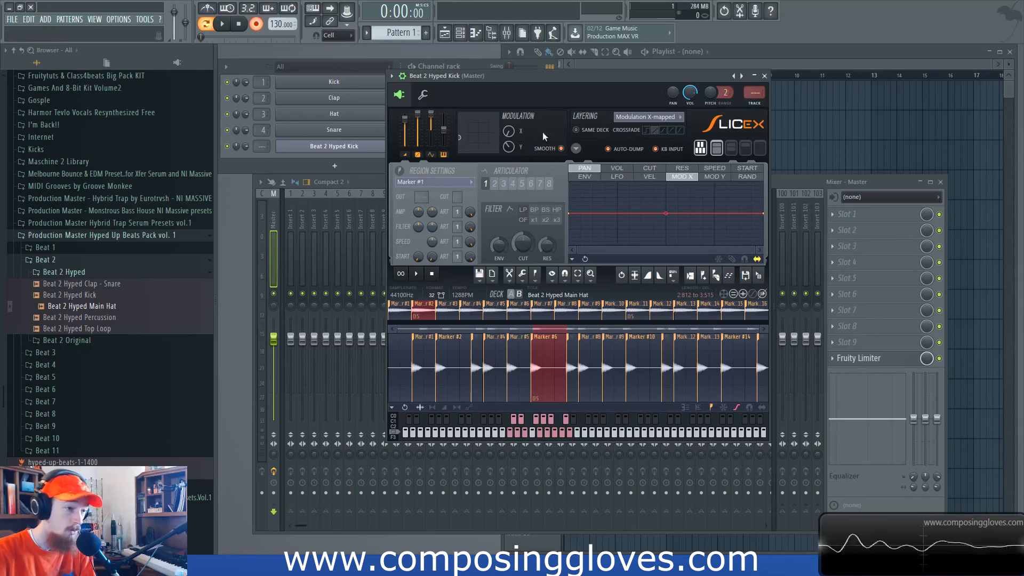
pyautogui.moveTo(509, 134); pyautogui.dragTo(508, 87)
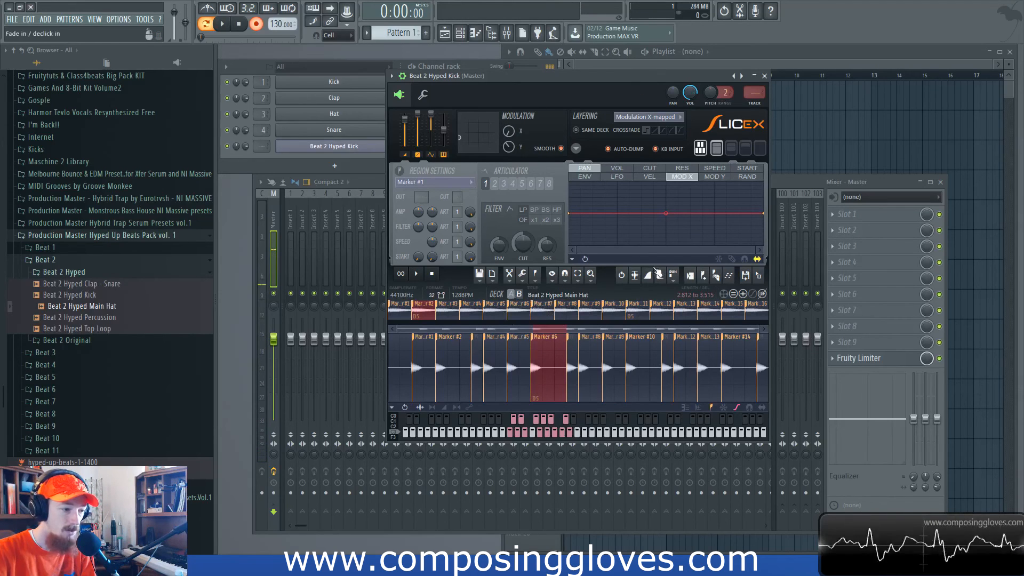
# Check the layered slices in decks A and B, and sweep modulation X down and up to demonstrate the layer crossfade.
pyautogui.click(511, 294)
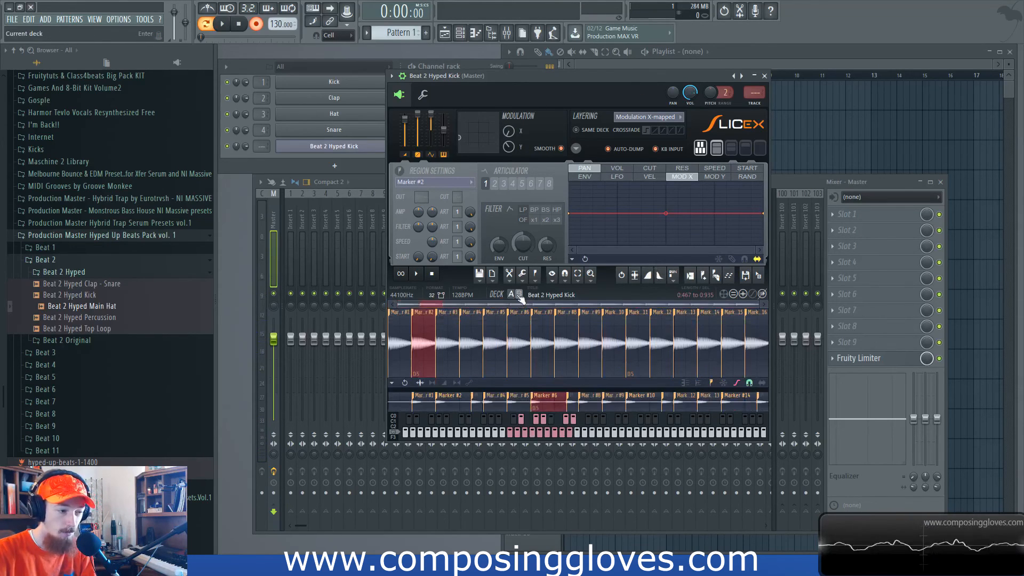
pyautogui.click(519, 294)
pyautogui.click(675, 119)
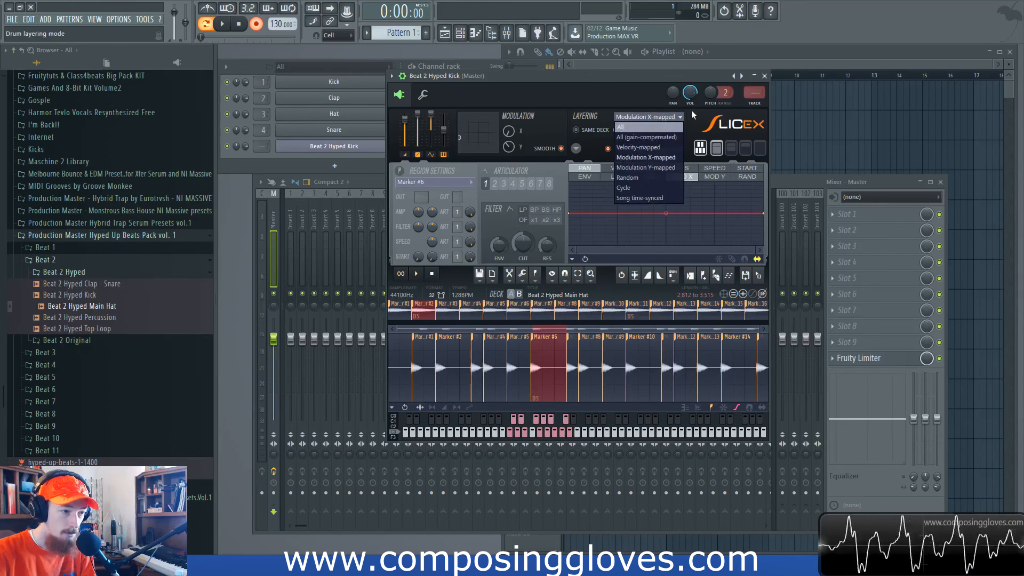
pyautogui.click(691, 110)
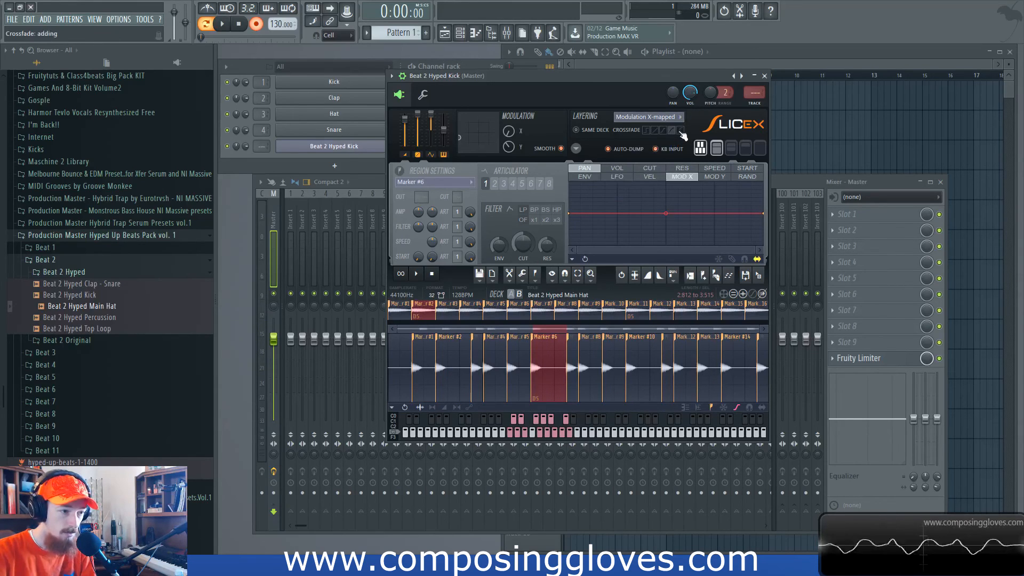
pyautogui.moveTo(508, 131); pyautogui.dragTo(509, 137)
pyautogui.moveTo(509, 131); pyautogui.dragTo(509, 107)
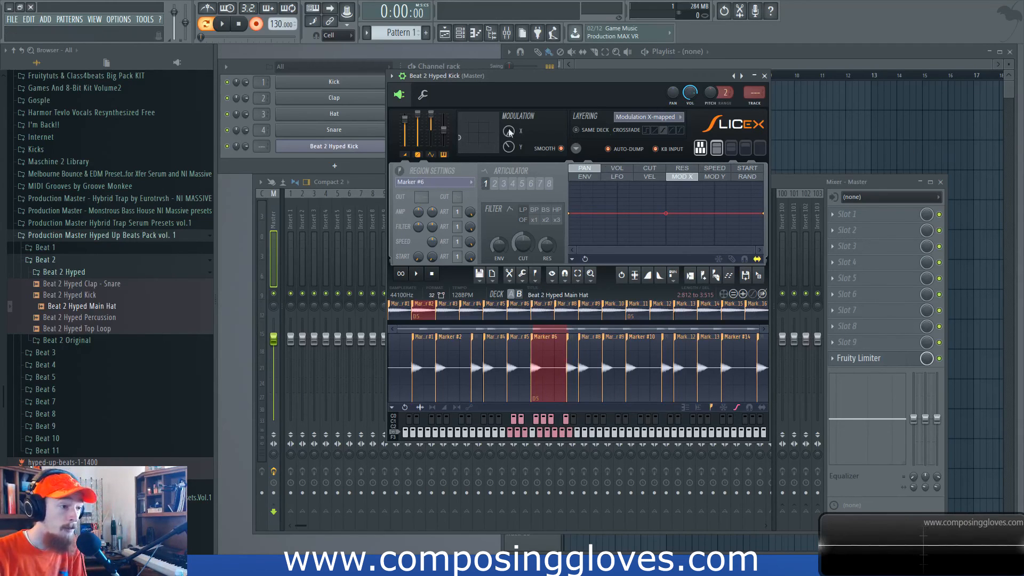
# Examine the master options for deck assignment, layering, level normalization and playback settings.
pyautogui.click(577, 150)
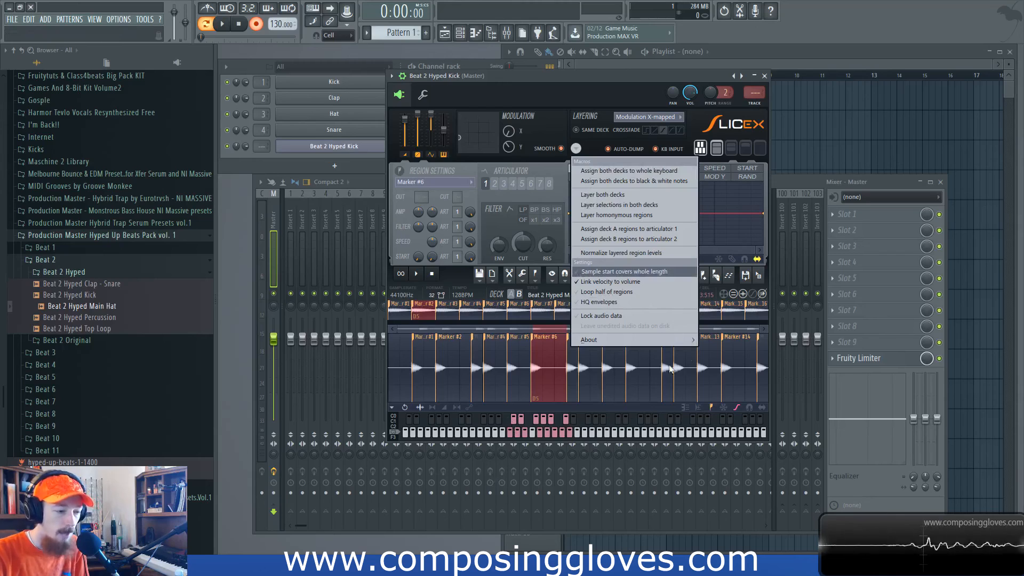
pyautogui.click(572, 116)
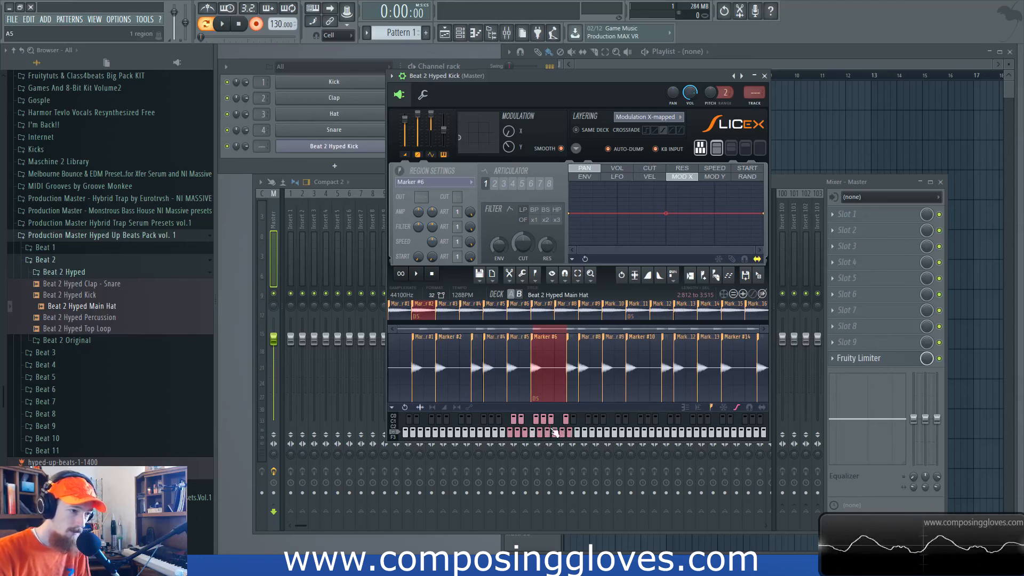
# Assign both decks to black & white notes, and replace that assignment with the Layer both decks macro.
pyautogui.click(576, 149)
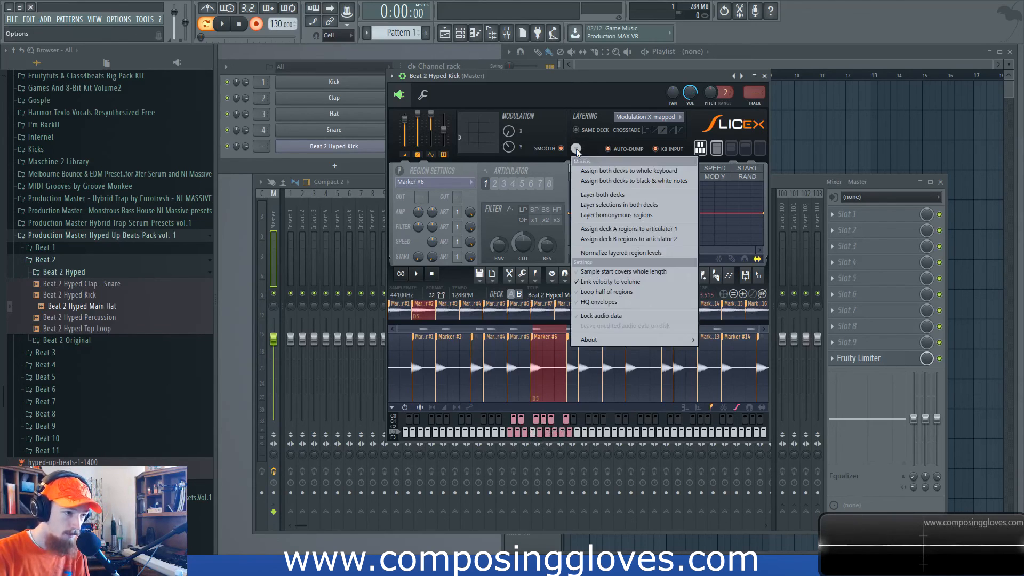
pyautogui.click(629, 181)
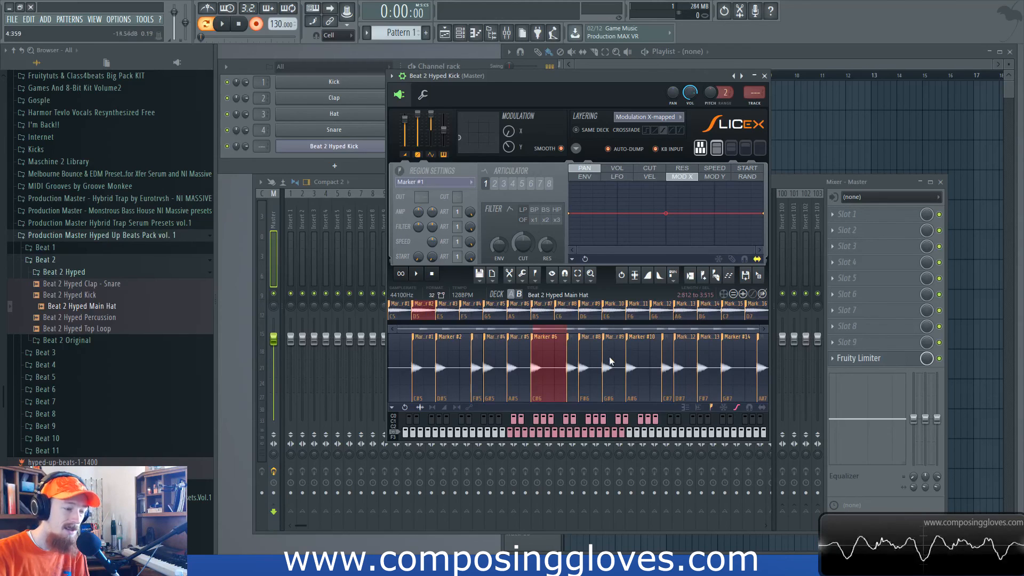
pyautogui.click(576, 149)
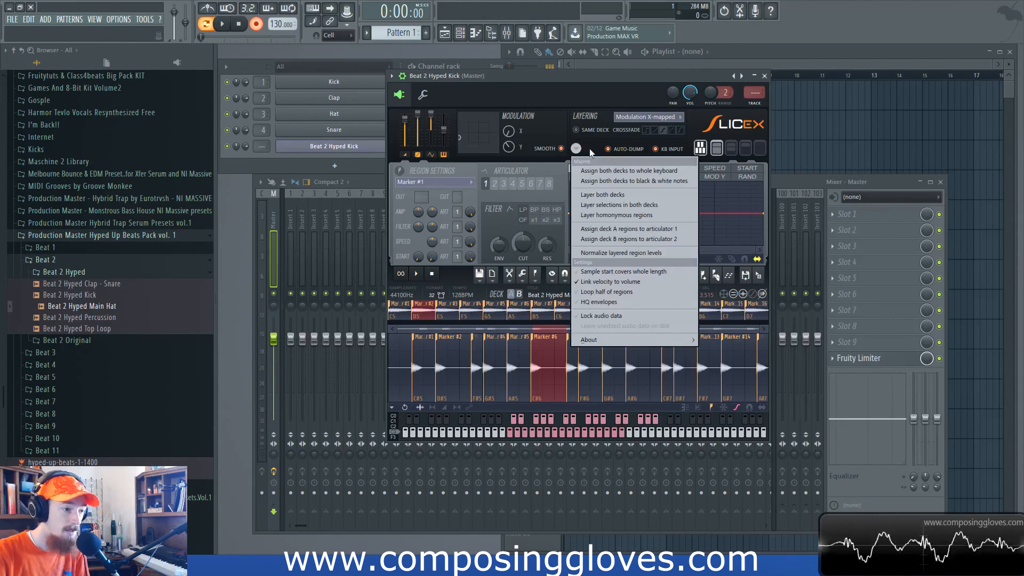
pyautogui.click(678, 194)
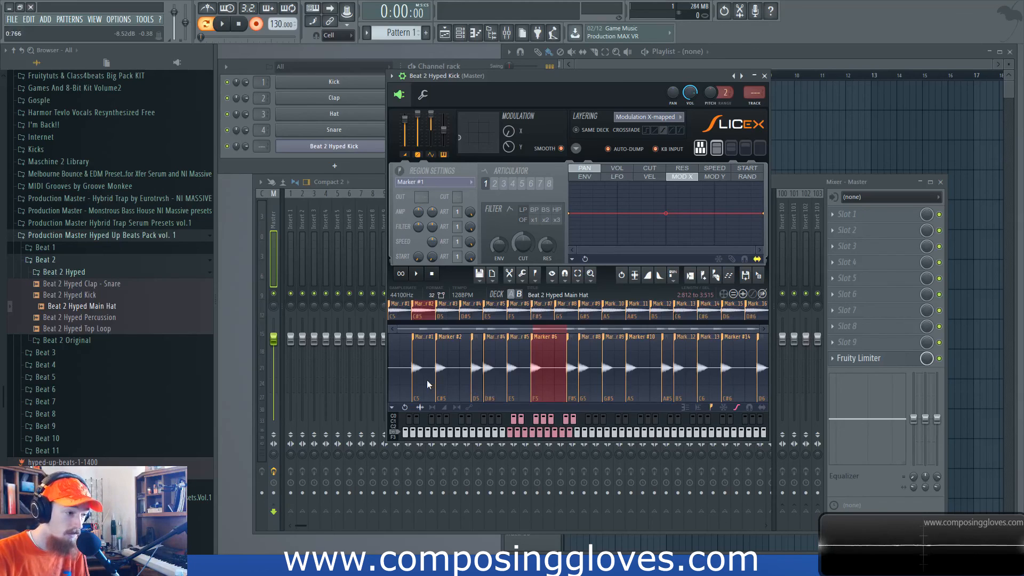
pyautogui.click(408, 321)
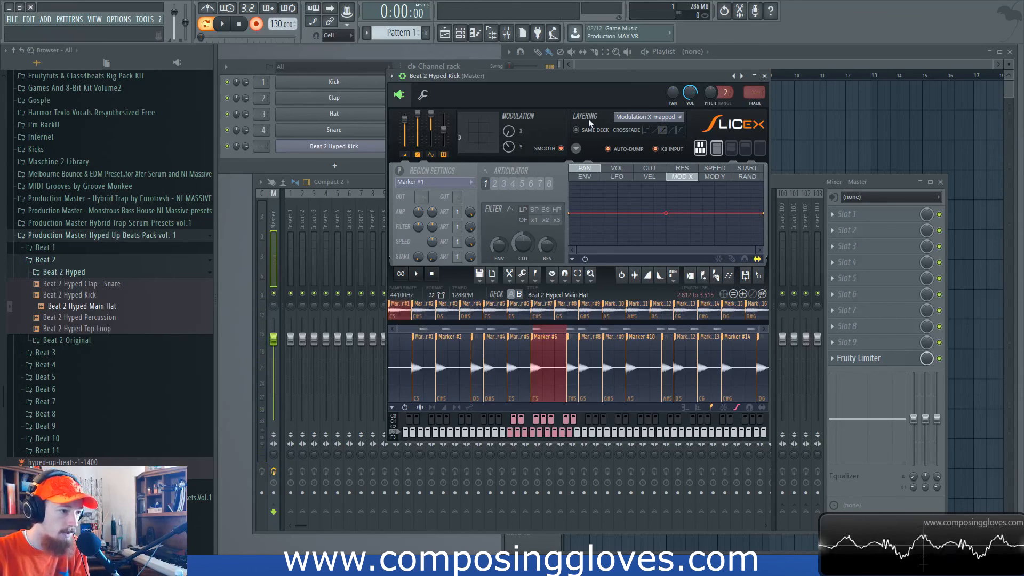
# Set the drum layering mode to All.
pyautogui.click(650, 116)
pyautogui.click(652, 126)
pyautogui.click(645, 113)
pyautogui.click(647, 127)
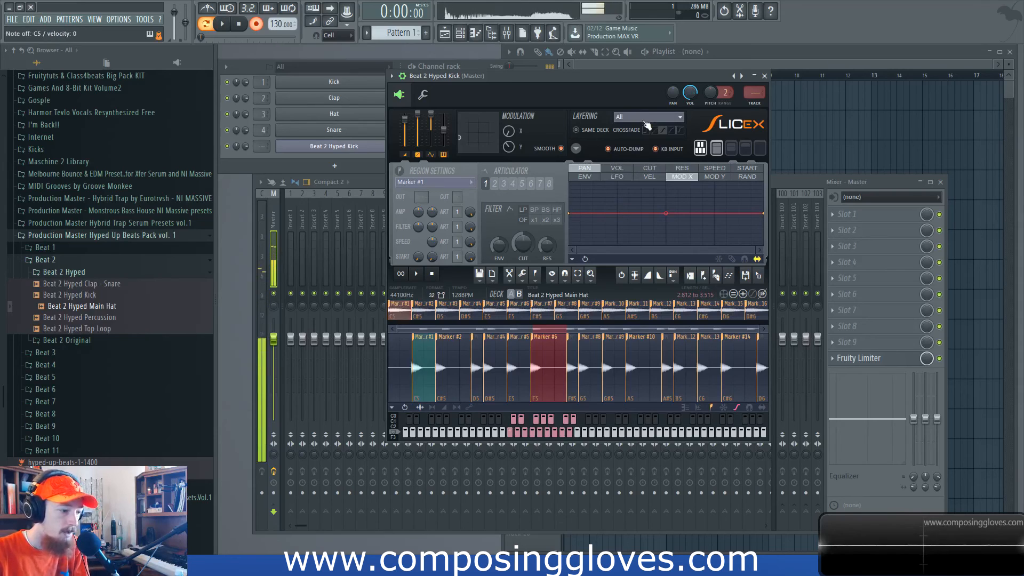
# Examine the options for assigning decks to articulators, the articulators' target and source parts such as pan envelope, and articulators 2 and 3.
pyautogui.click(576, 148)
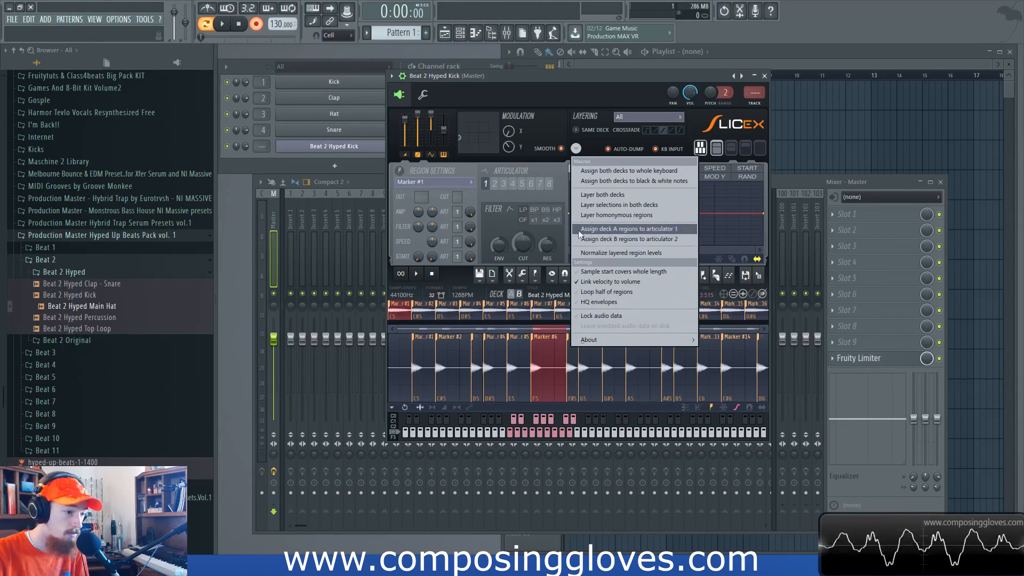
pyautogui.click(513, 197)
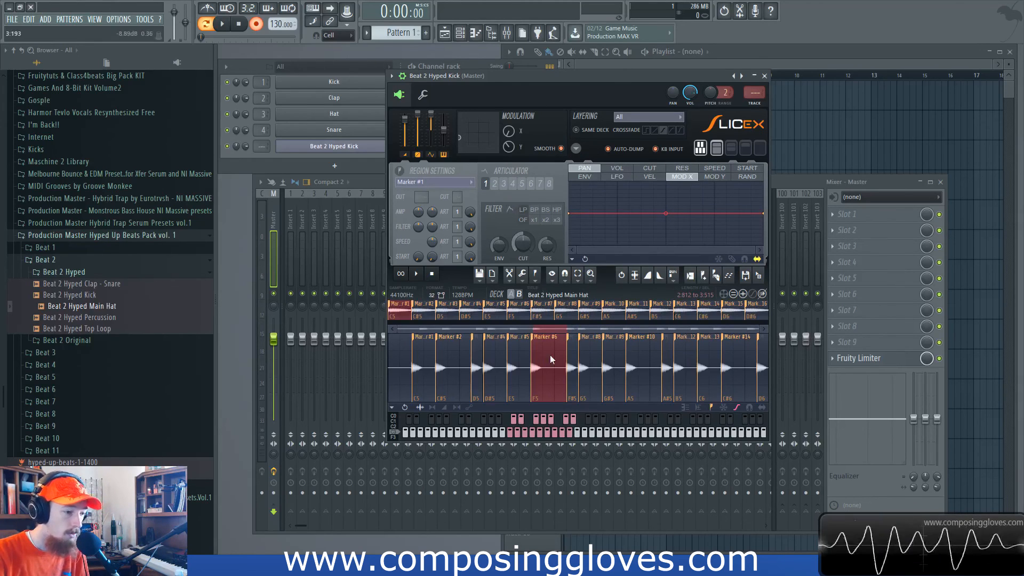
pyautogui.click(616, 168)
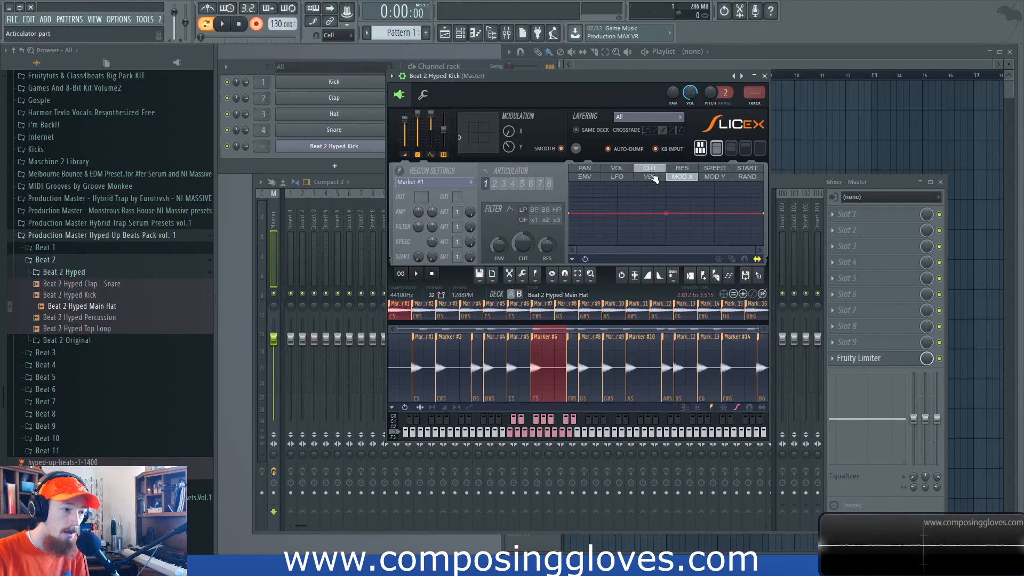
pyautogui.click(616, 176)
pyautogui.click(585, 168)
pyautogui.click(585, 176)
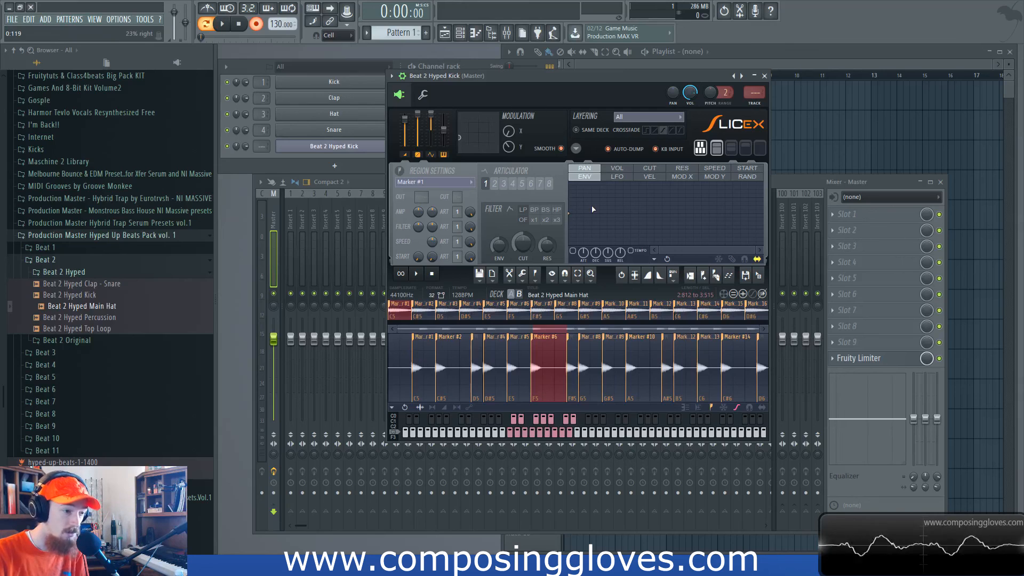
pyautogui.click(495, 184)
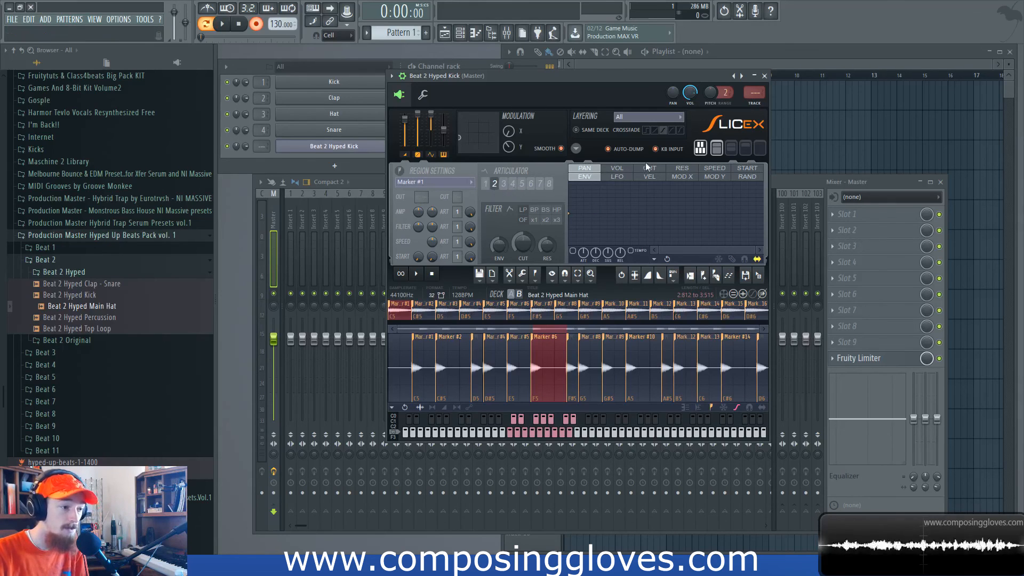
pyautogui.click(503, 184)
pyautogui.click(486, 184)
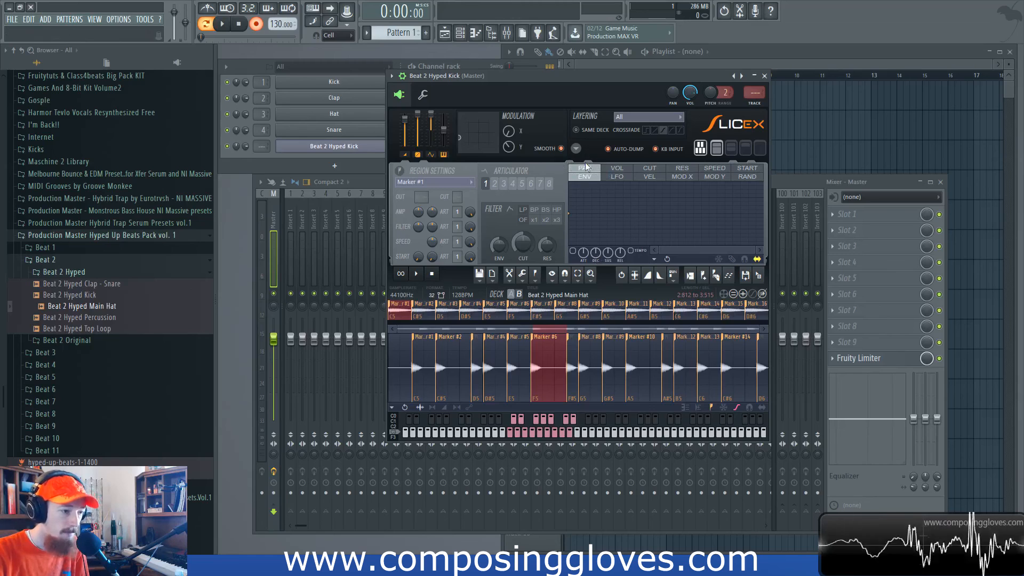
# Show the volume envelope of articulator 1 and assign the deck A regions to articulator 1.
pyautogui.click(586, 178)
pyautogui.click(617, 168)
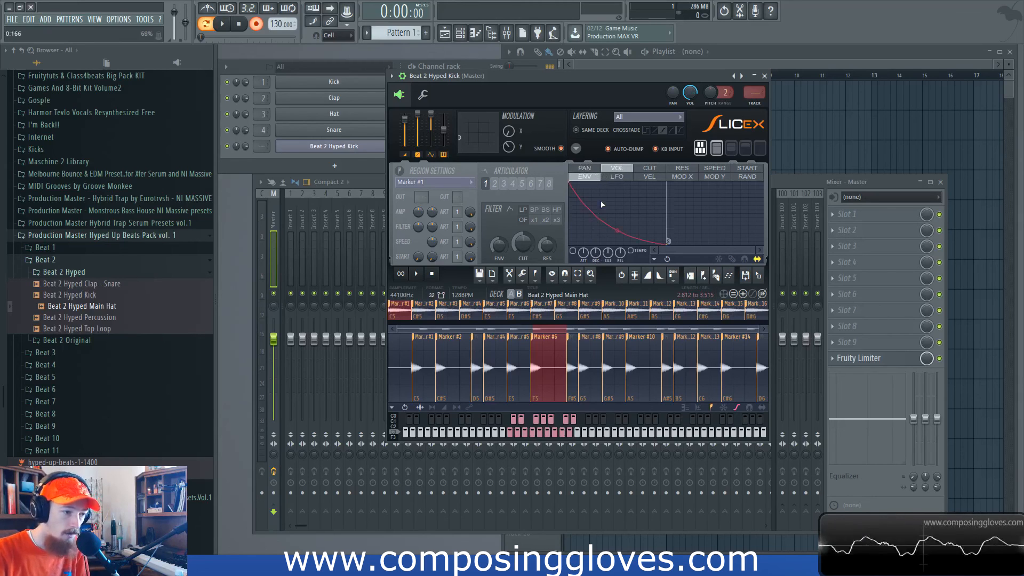
pyautogui.click(533, 370)
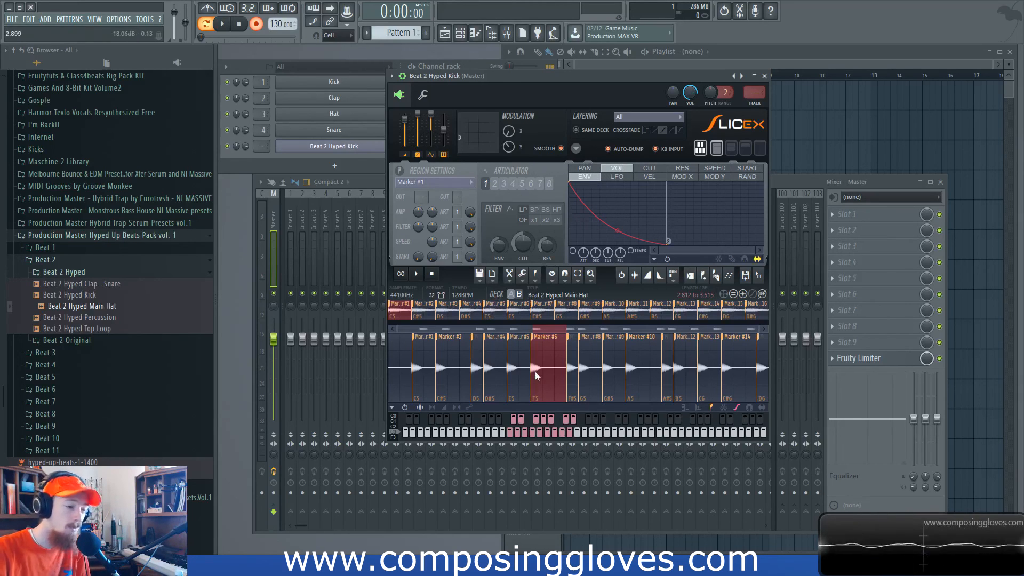
pyautogui.click(576, 148)
pyautogui.click(649, 234)
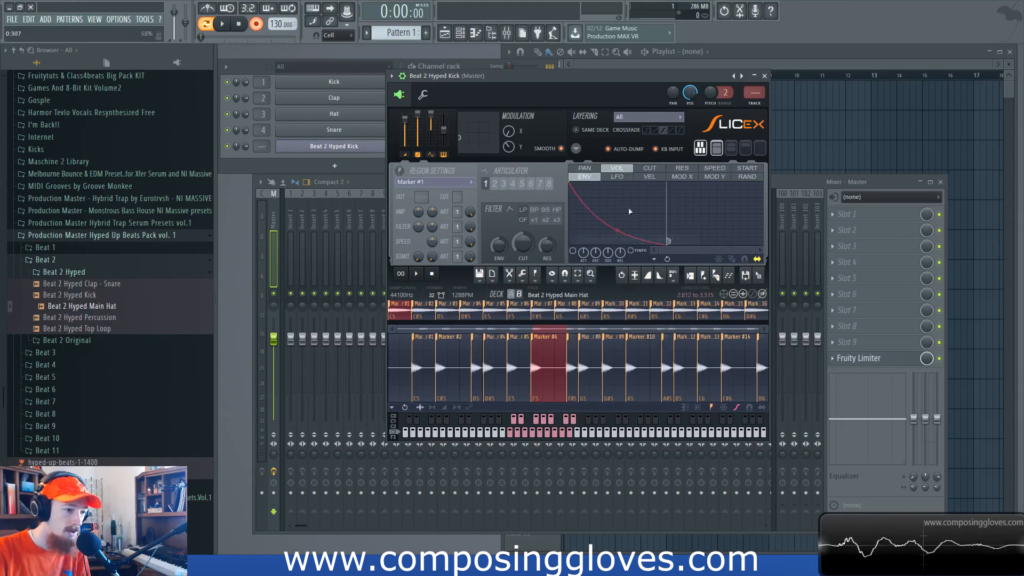
# Switch to articulator 2, review the Sample start covers whole length option, and display the sample start target.
pyautogui.click(495, 184)
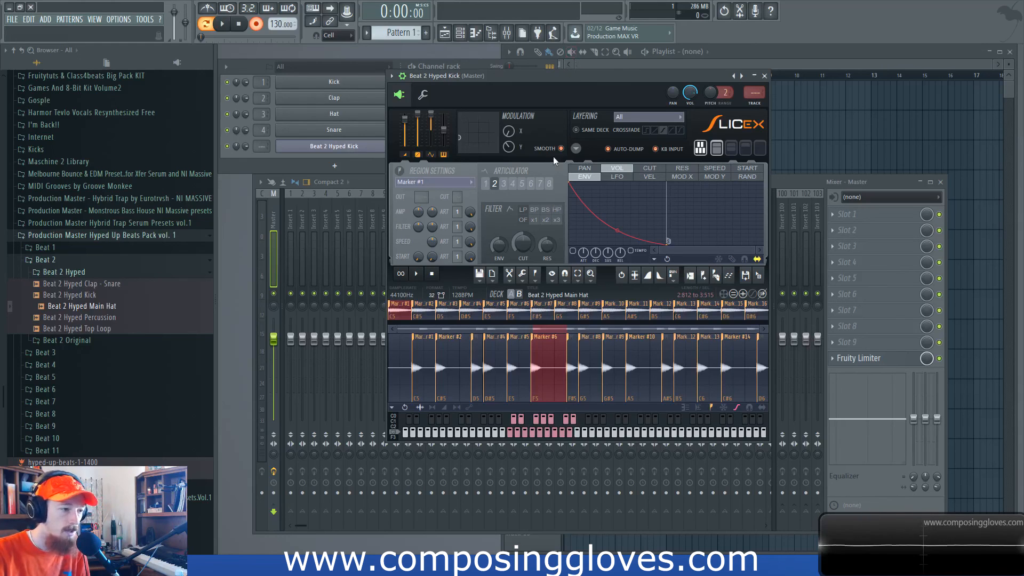
pyautogui.click(577, 149)
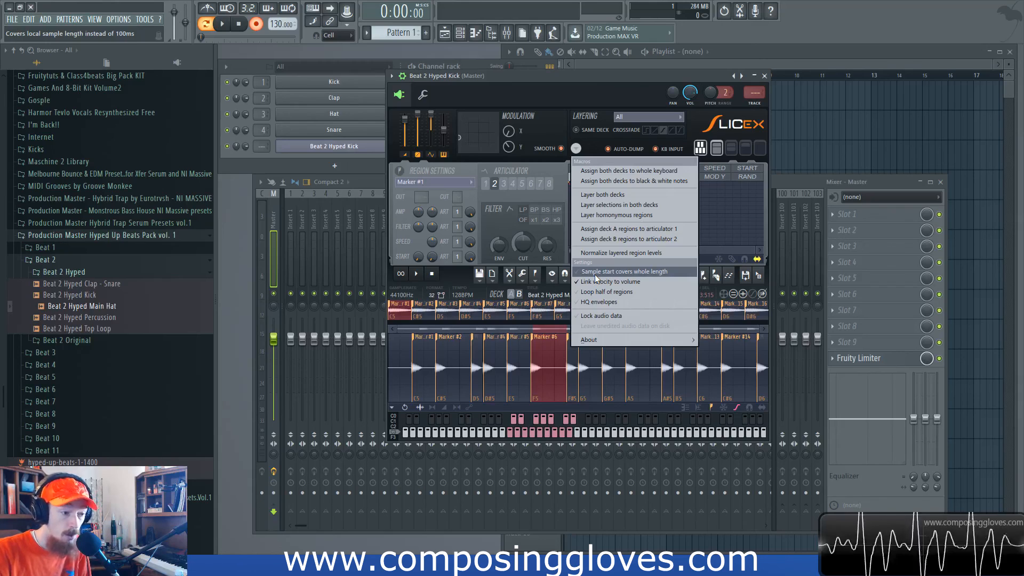
pyautogui.click(715, 248)
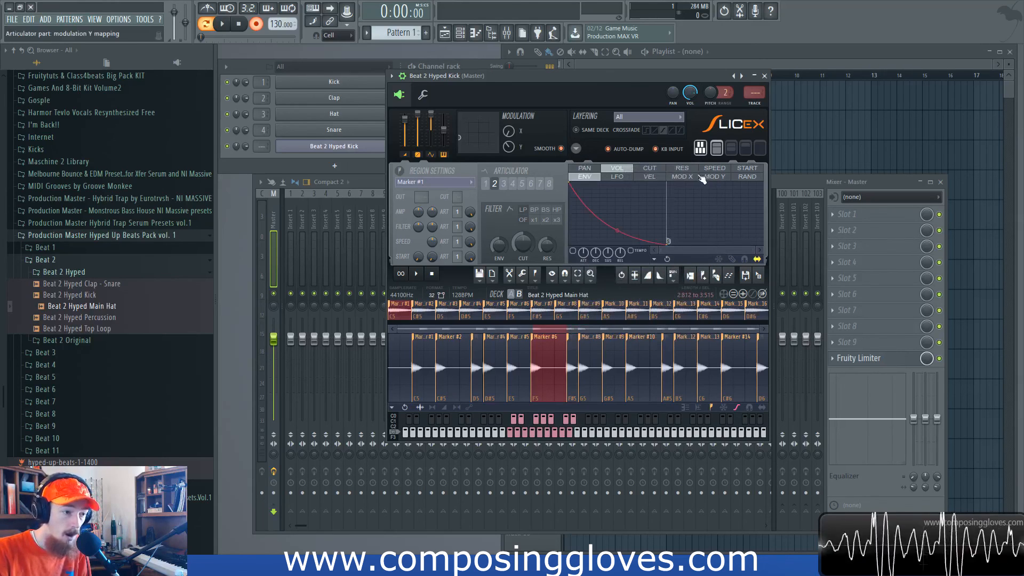
pyautogui.click(748, 168)
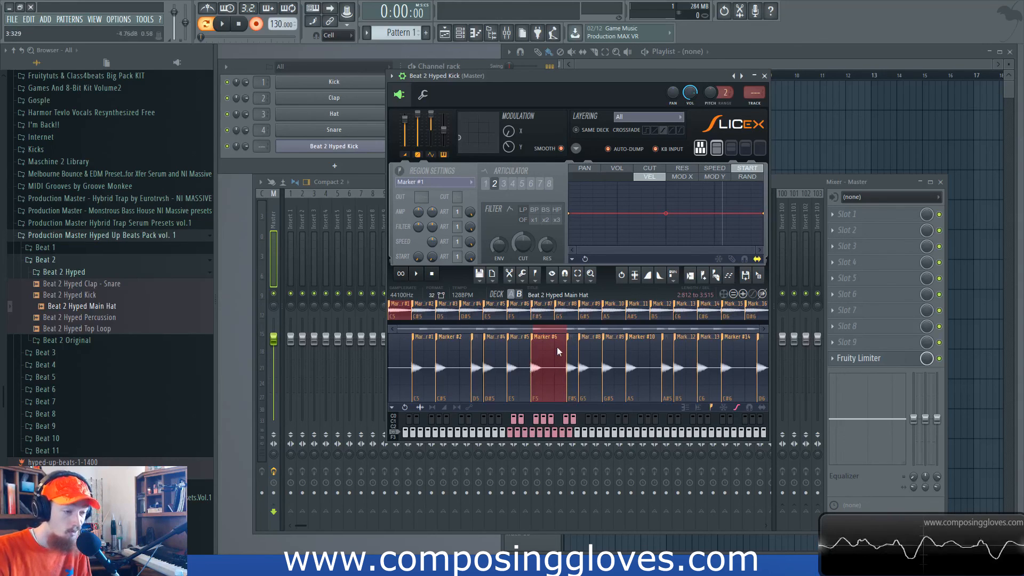
# Turn on Loop half of regions, play slices to demonstrate the looping, and turn the option off again.
pyautogui.click(576, 148)
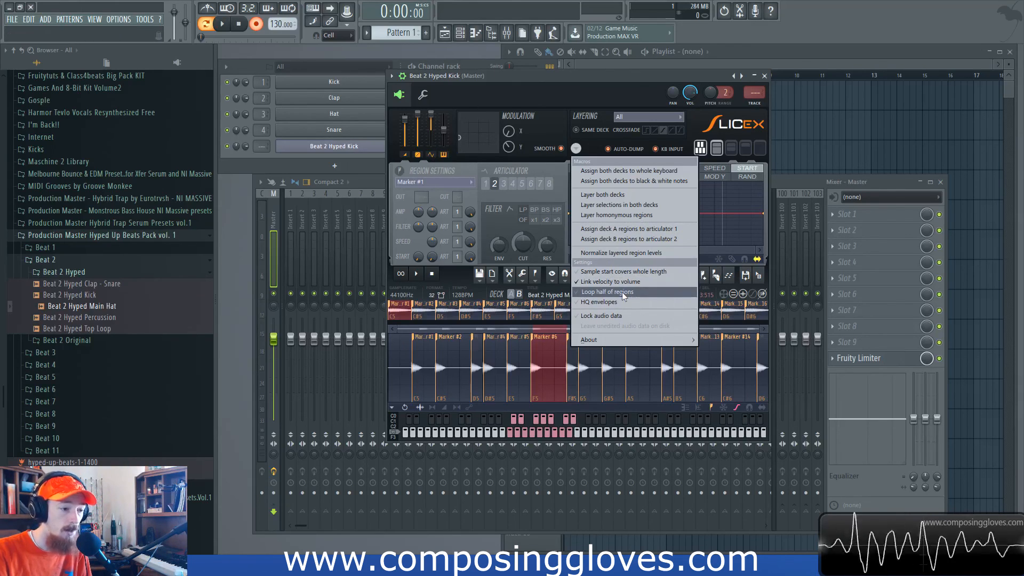
pyautogui.click(635, 294)
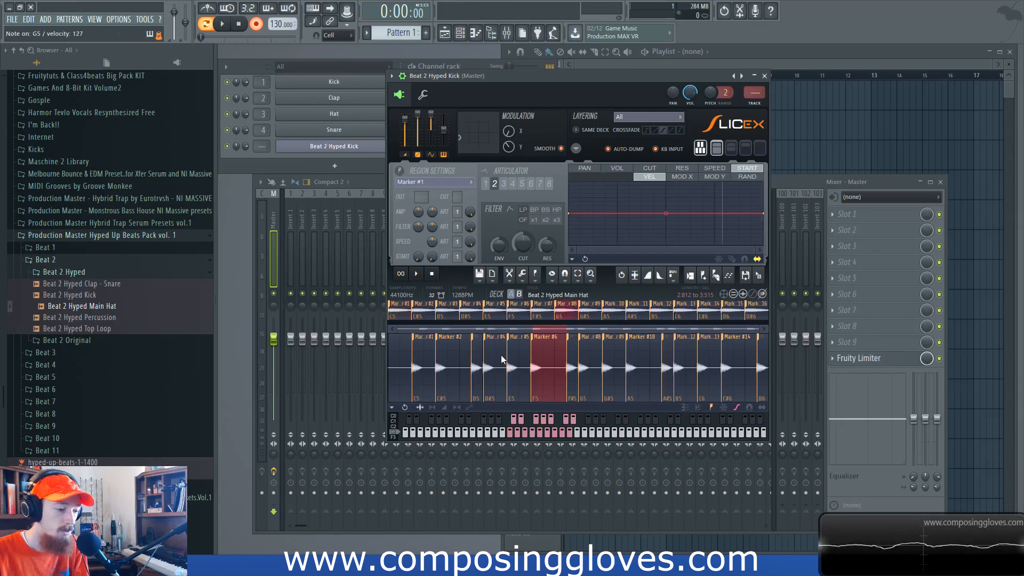
pyautogui.press('b')
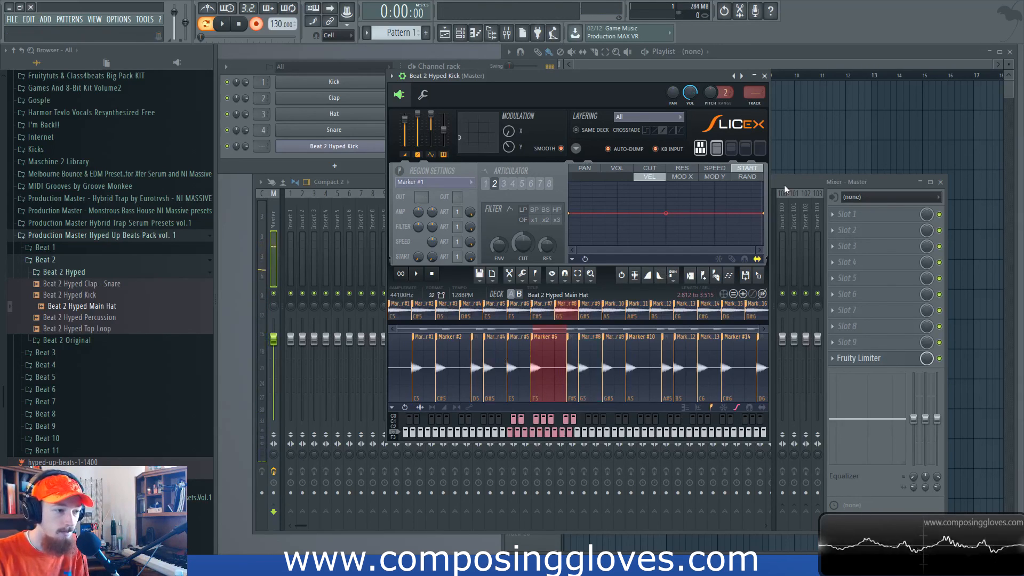
pyautogui.click(576, 148)
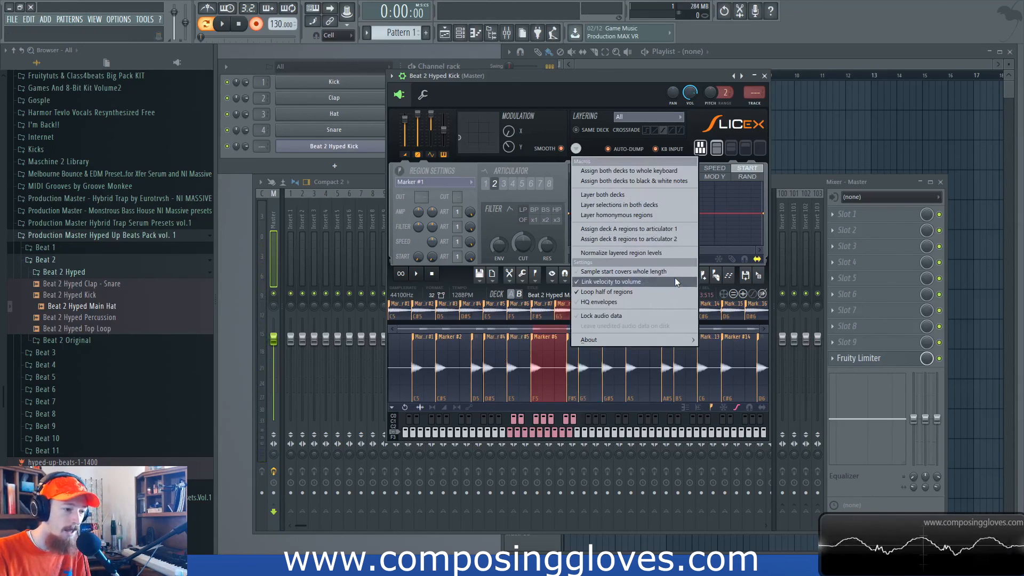
pyautogui.click(674, 289)
# Display the volume envelope of articulator 2 and check the HQ envelopes option that relates to it.
pyautogui.click(576, 148)
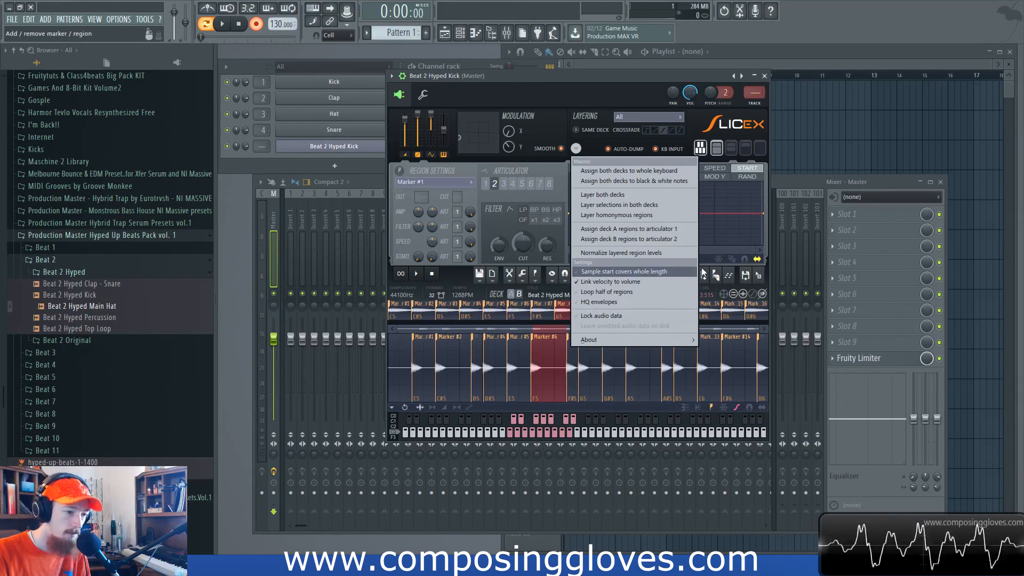
pyautogui.click(719, 250)
pyautogui.click(617, 168)
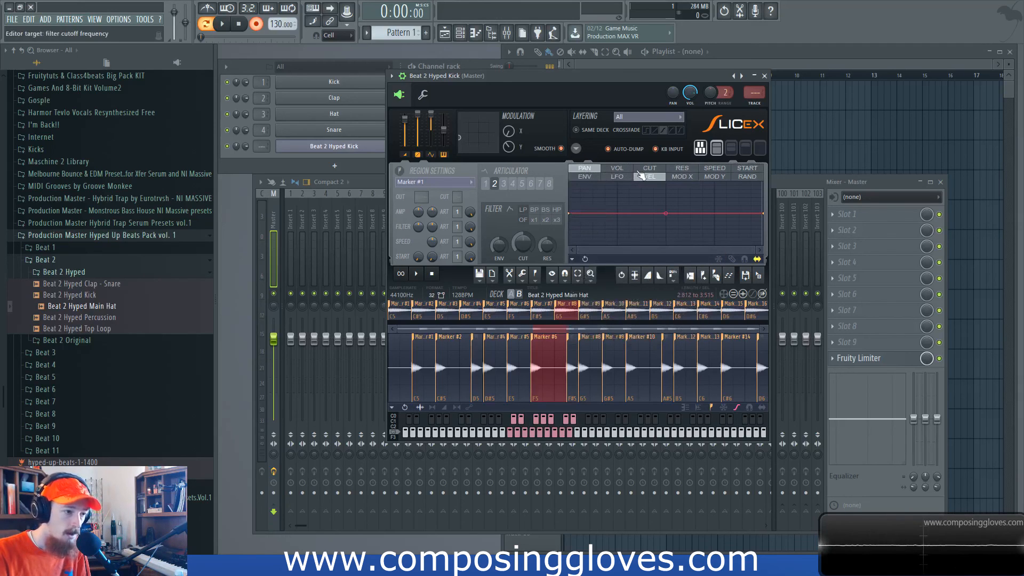
pyautogui.click(584, 176)
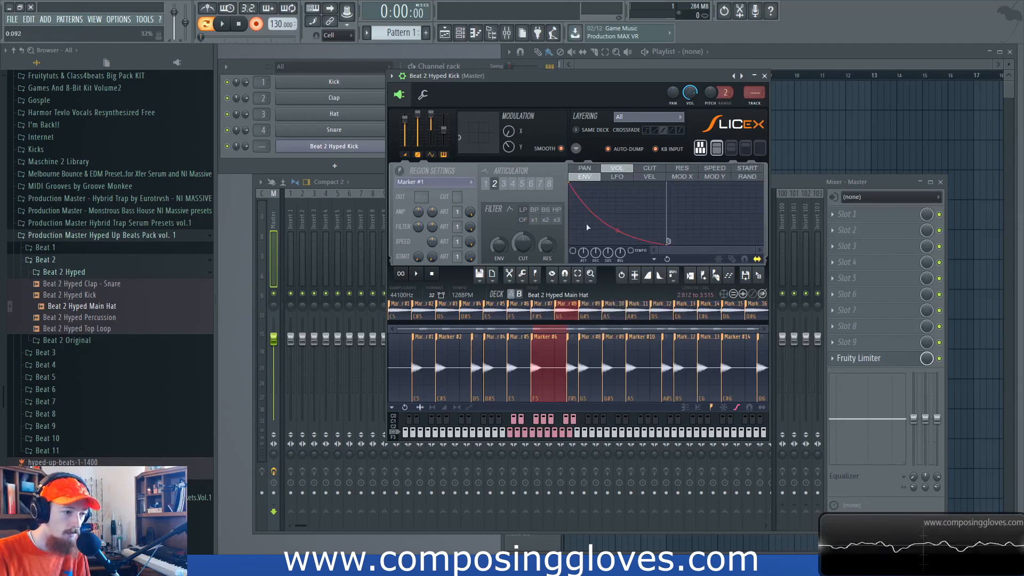
pyautogui.click(574, 252)
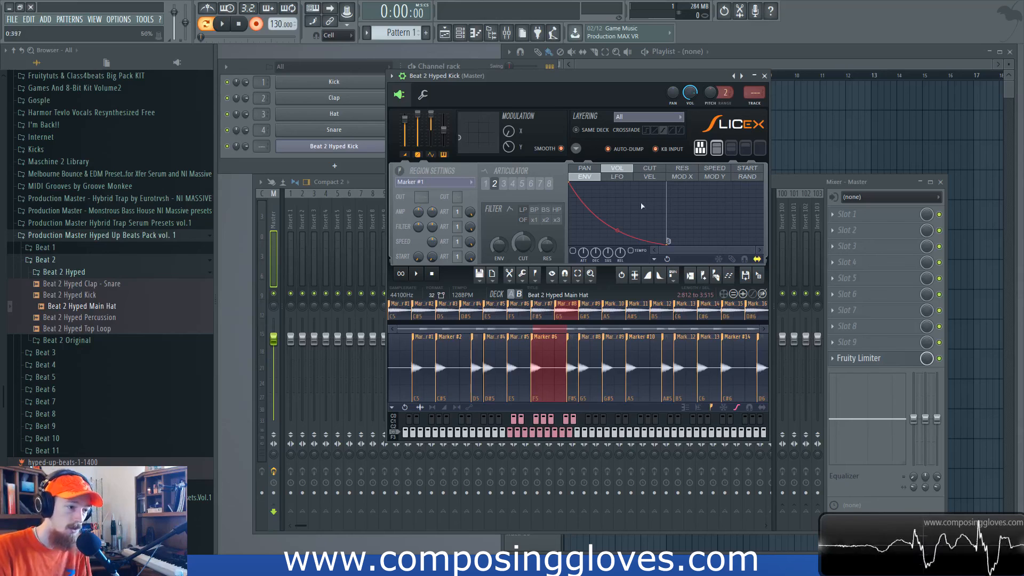
pyautogui.click(576, 149)
pyautogui.click(658, 302)
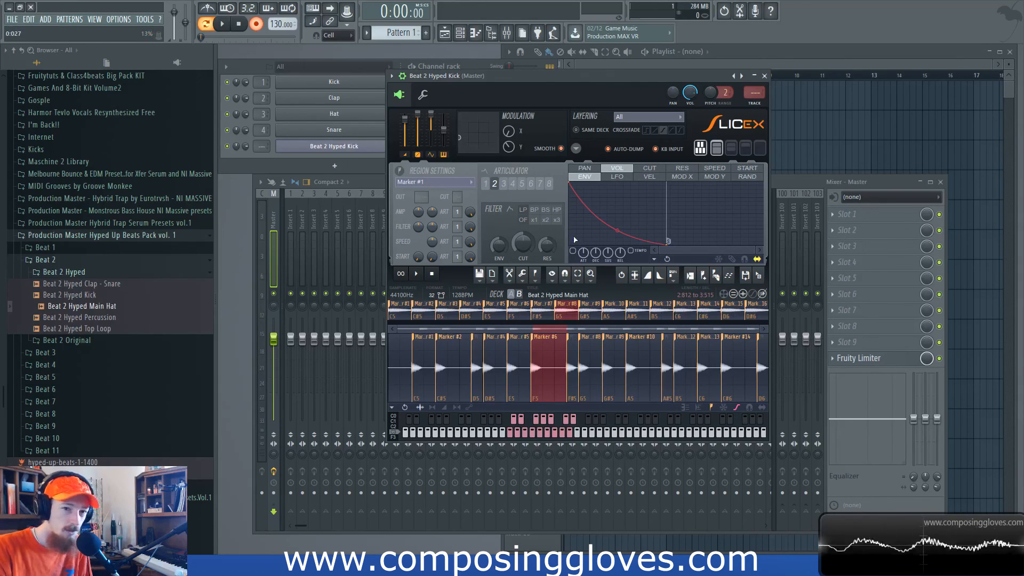
# Turn on Lock audio data and load the Sustaining preset while keeping the loaded kick and hat loops.
pyautogui.click(576, 149)
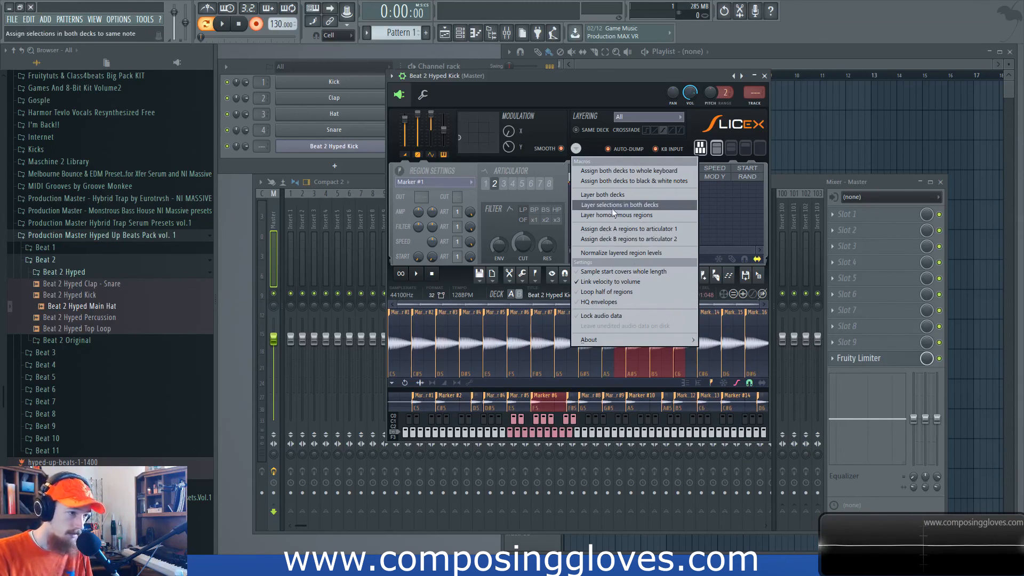
pyautogui.click(622, 316)
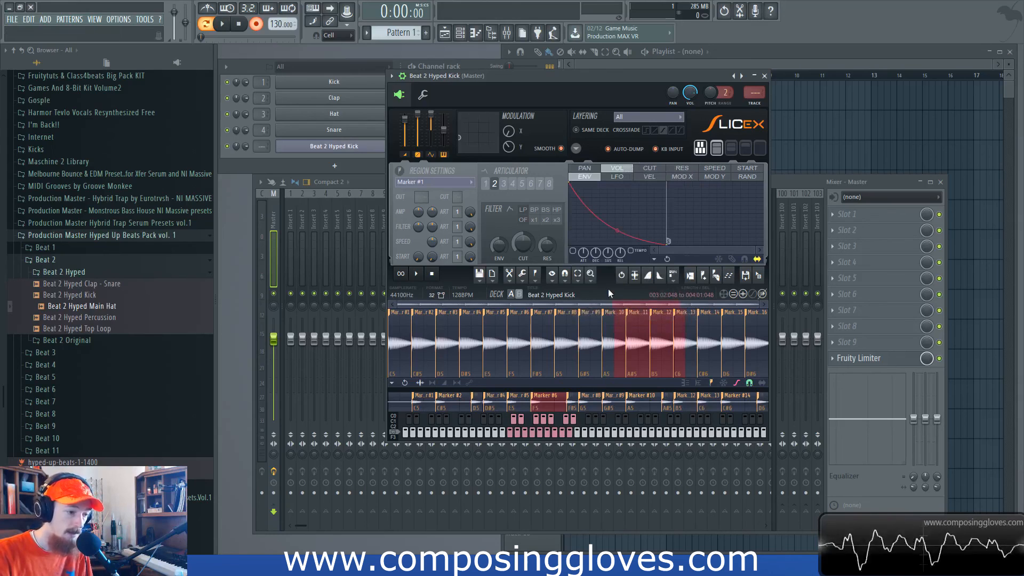
pyautogui.moveTo(613, 331); pyautogui.dragTo(661, 344)
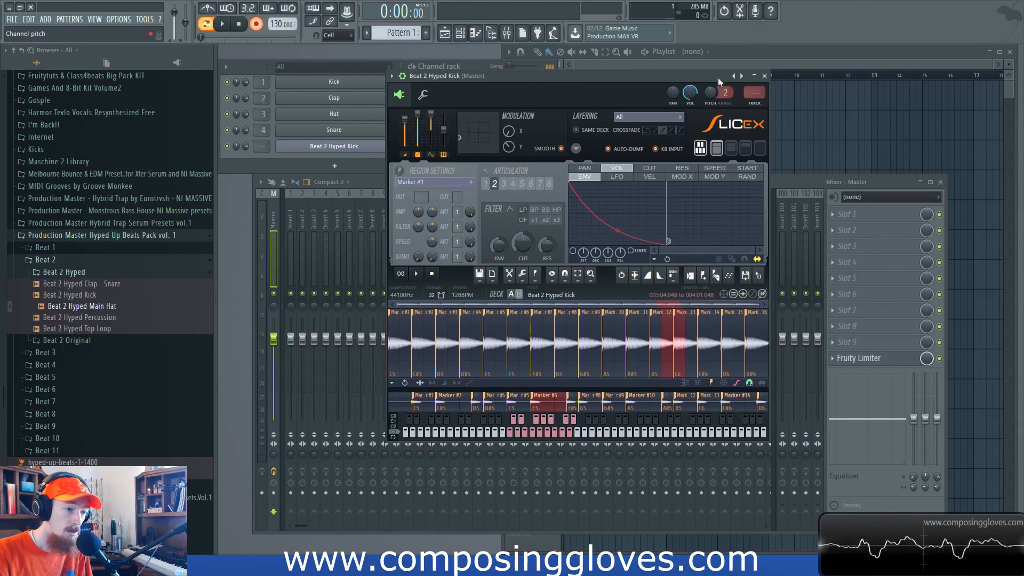
pyautogui.click(736, 76)
pyautogui.click(737, 78)
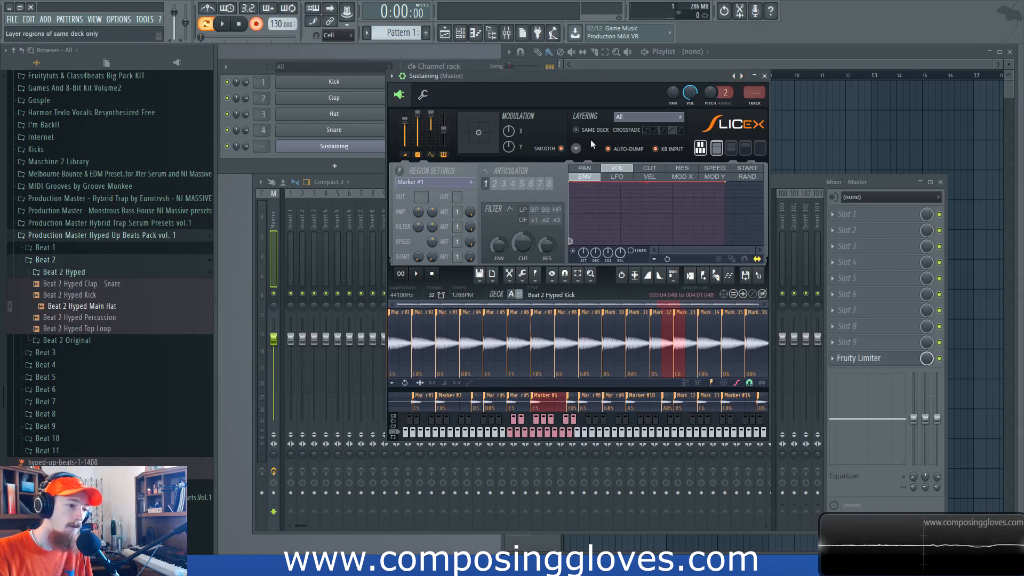
# Turn off Lock audio data and load the Default preset, cancelling the request for a sample file.
pyautogui.click(577, 148)
pyautogui.click(643, 318)
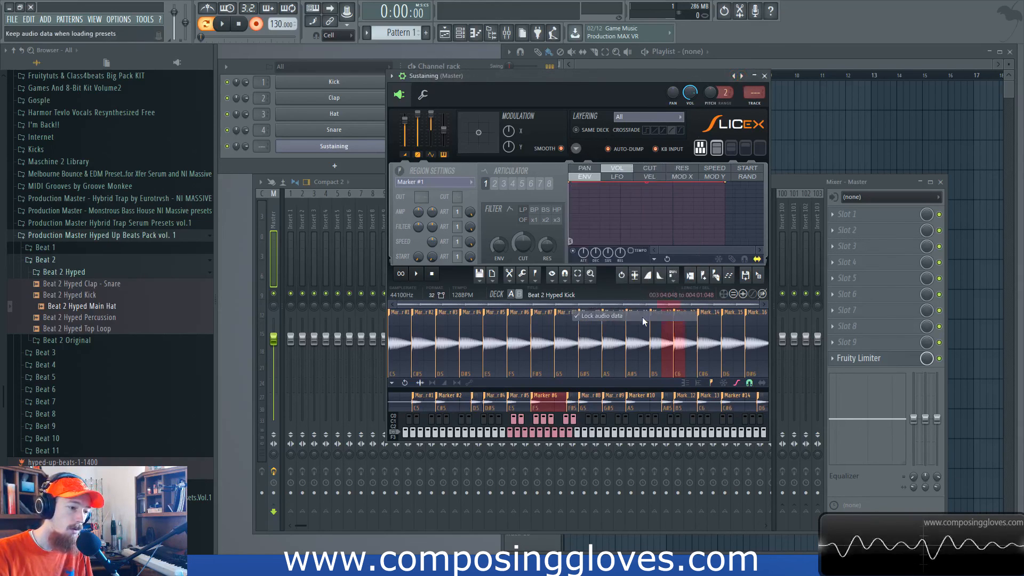
pyautogui.click(734, 76)
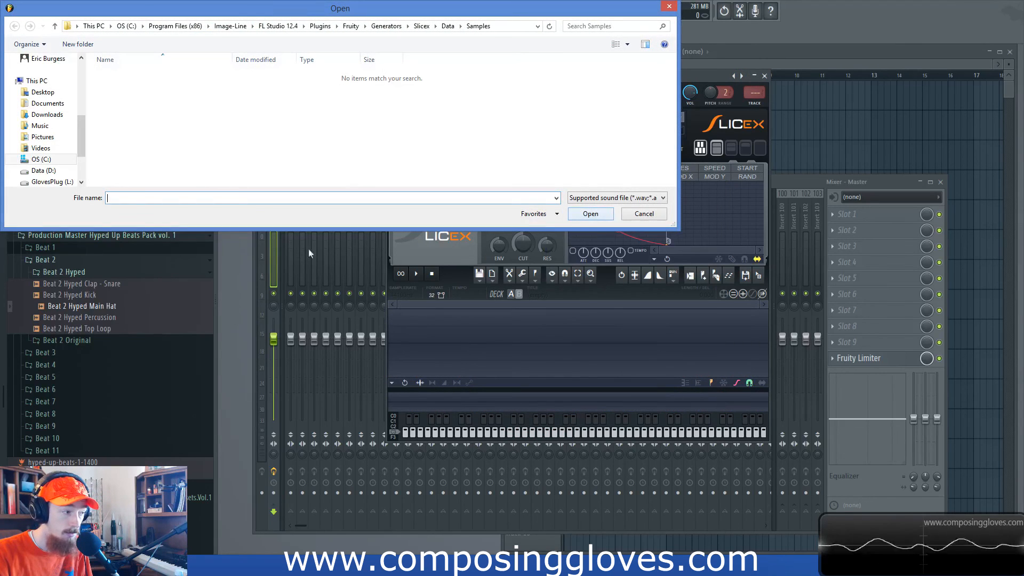
pyautogui.click(670, 7)
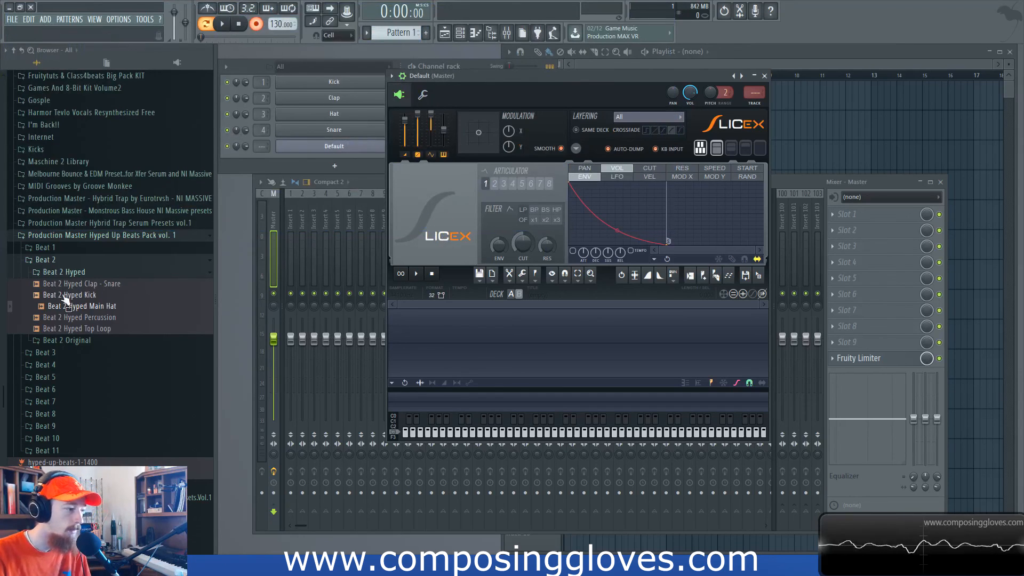
# Load the Beat 2 Hyped Main Hat loop into deck A and review the master options again.
pyautogui.moveTo(81, 307); pyautogui.dragTo(443, 331)
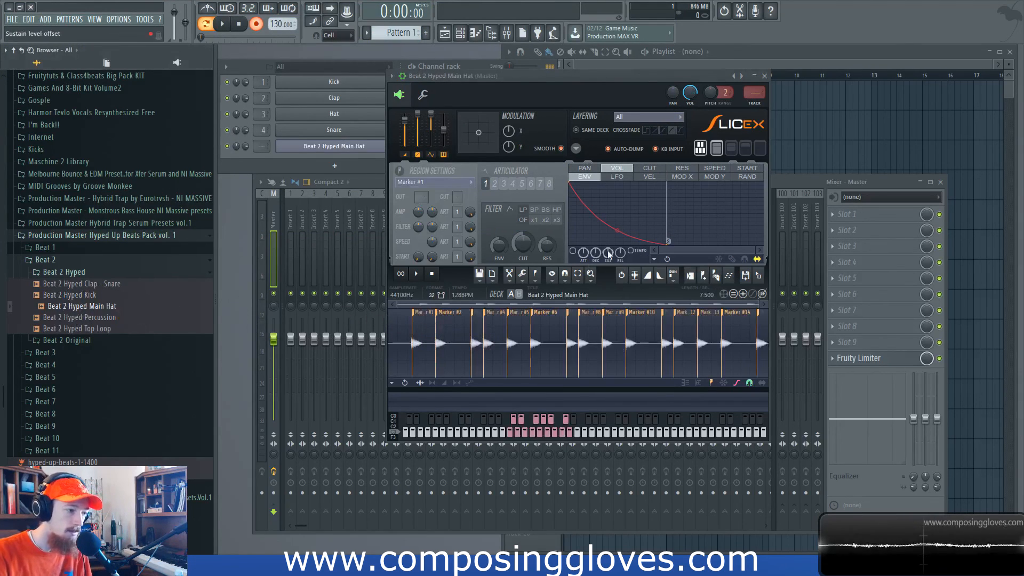
pyautogui.click(577, 148)
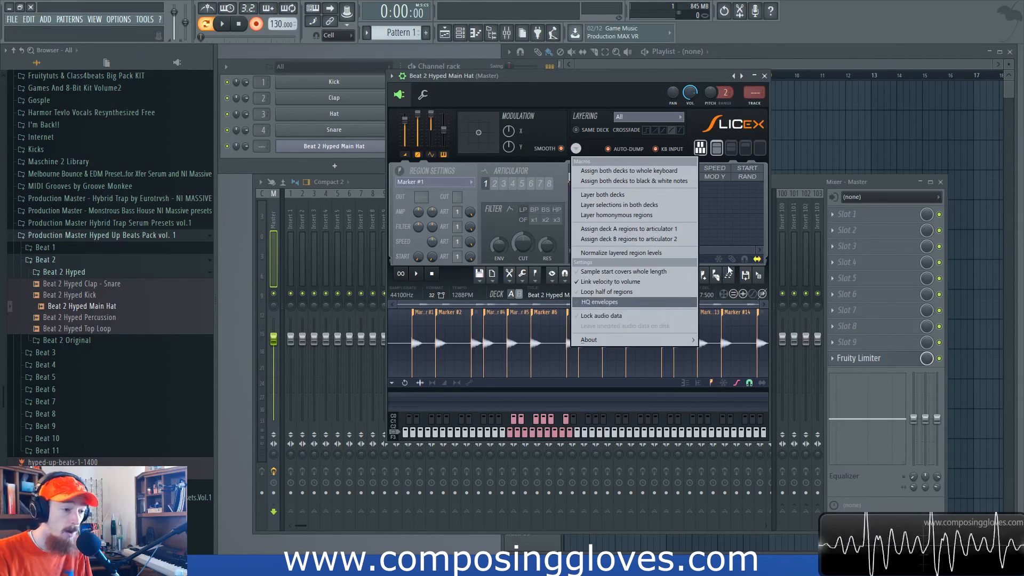
pyautogui.click(736, 248)
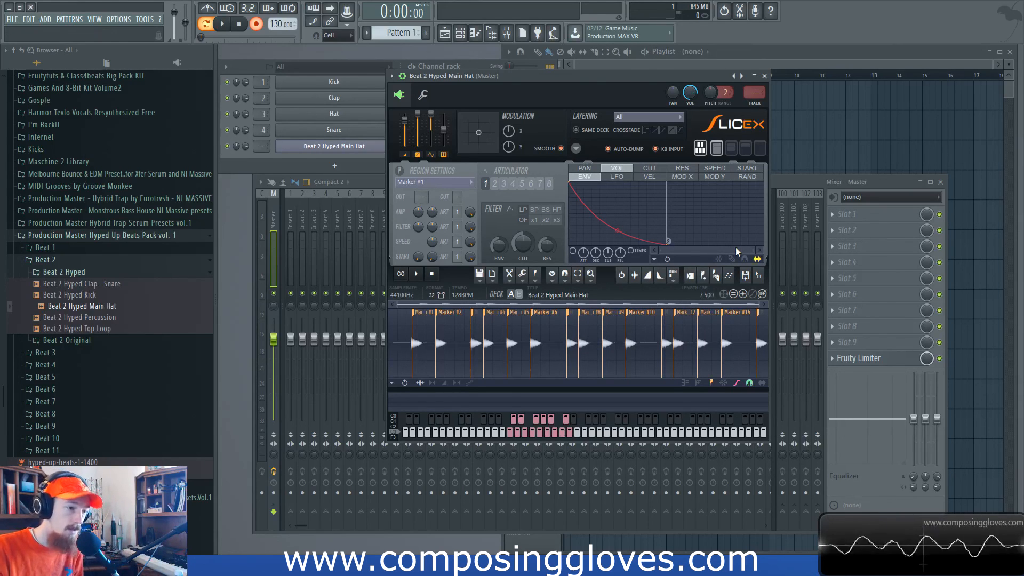
pyautogui.click(576, 148)
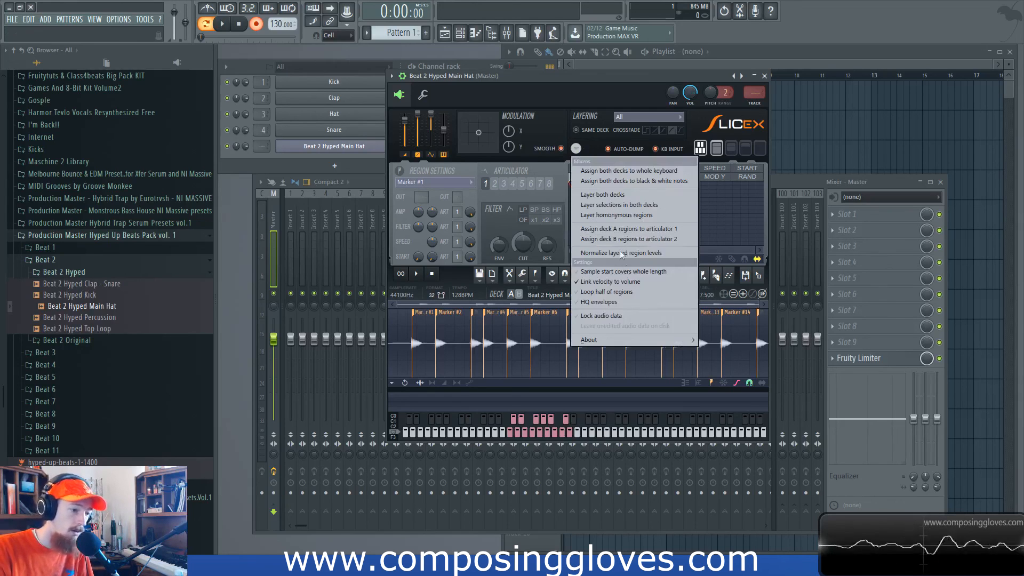
pyautogui.click(576, 148)
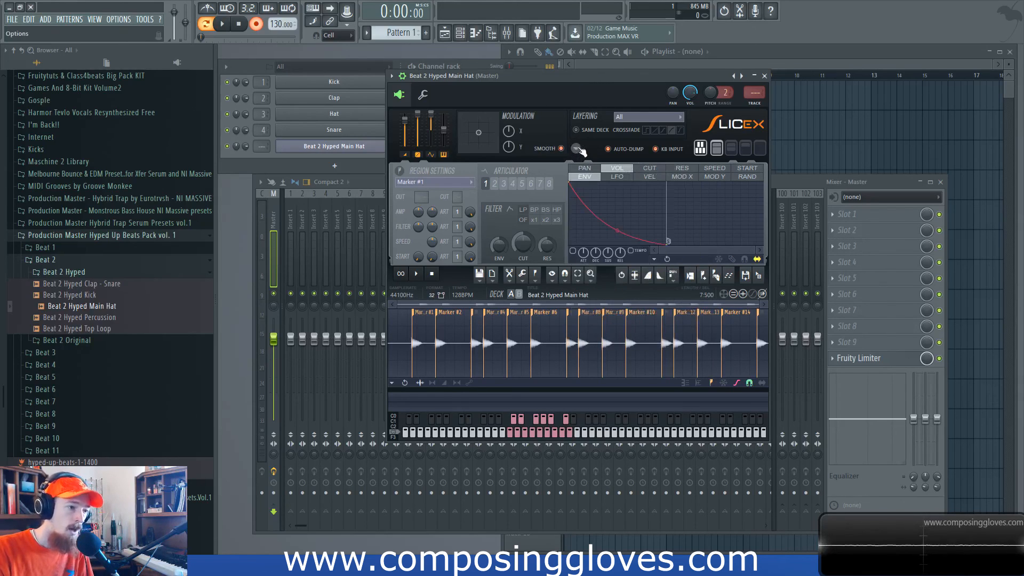